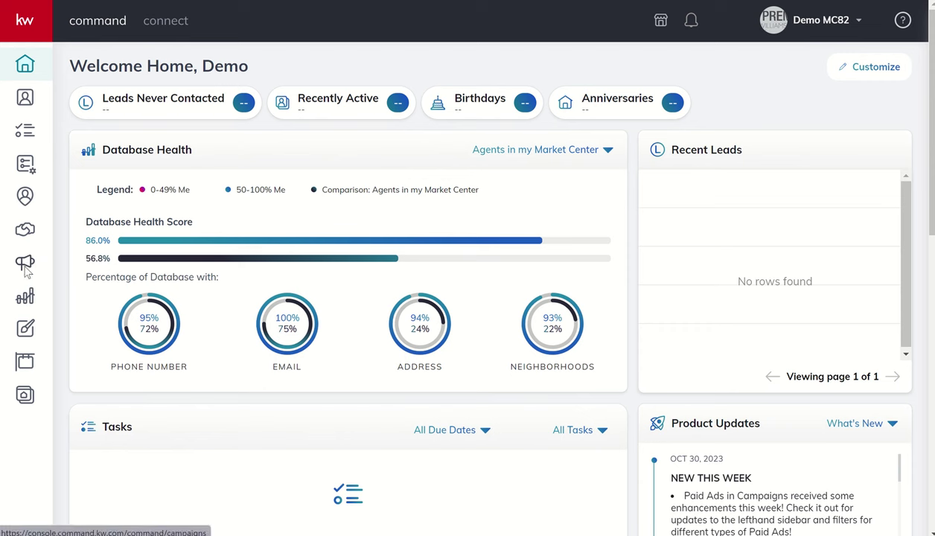
Step: Go to the Campaigns section using the megaphone icon in the left sidebar
left_click(26, 269)
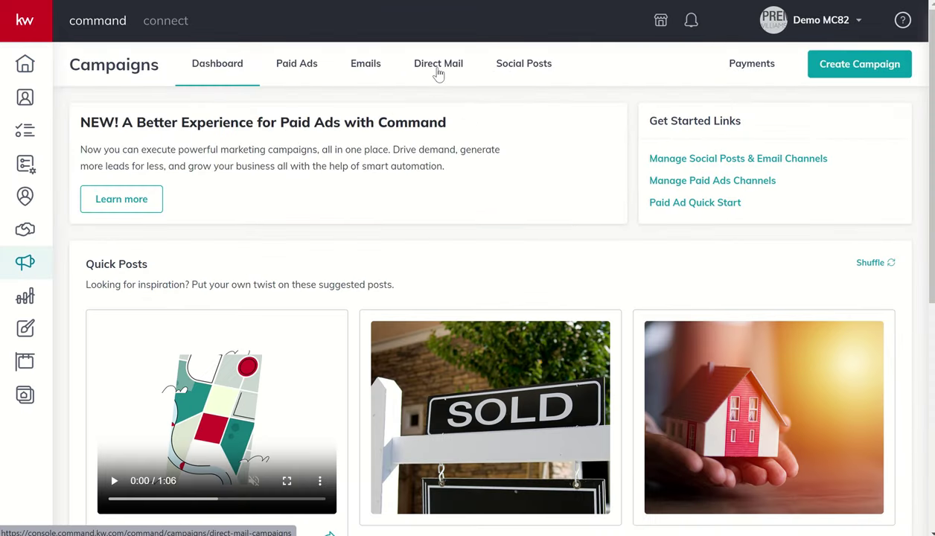
left_click(440, 75)
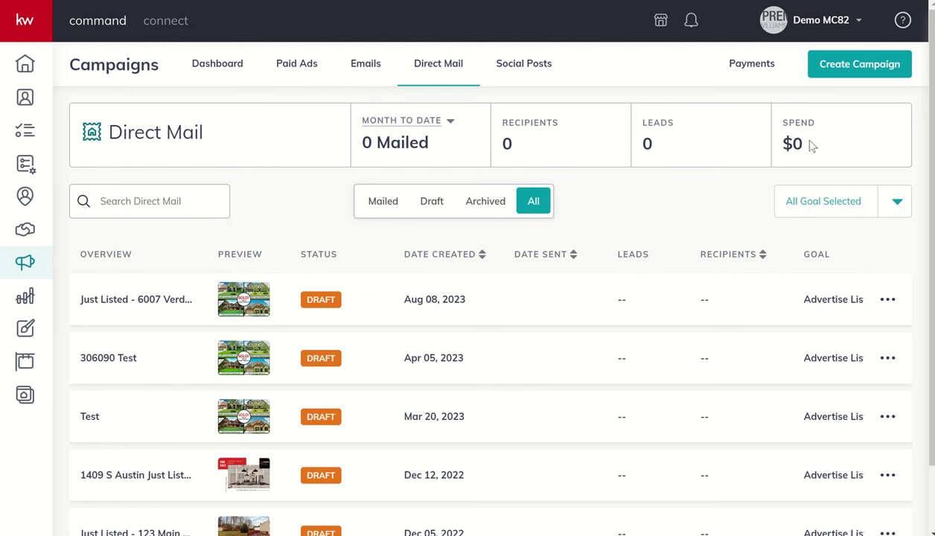
left_click(449, 121)
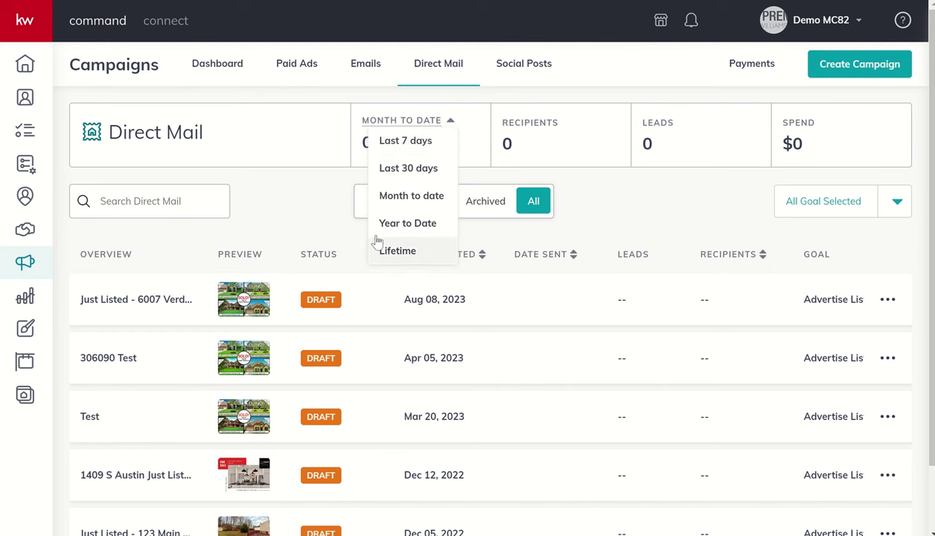
left_click(295, 201)
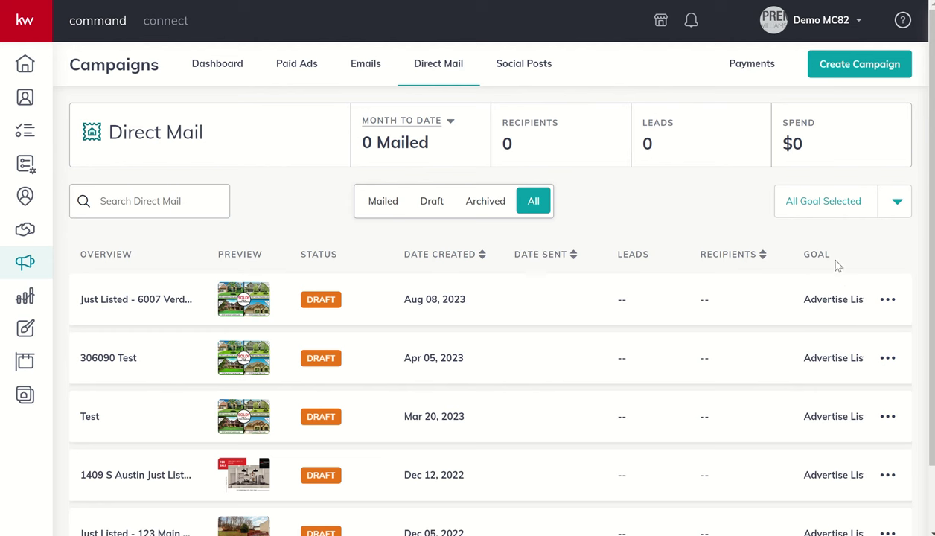
left_click(894, 214)
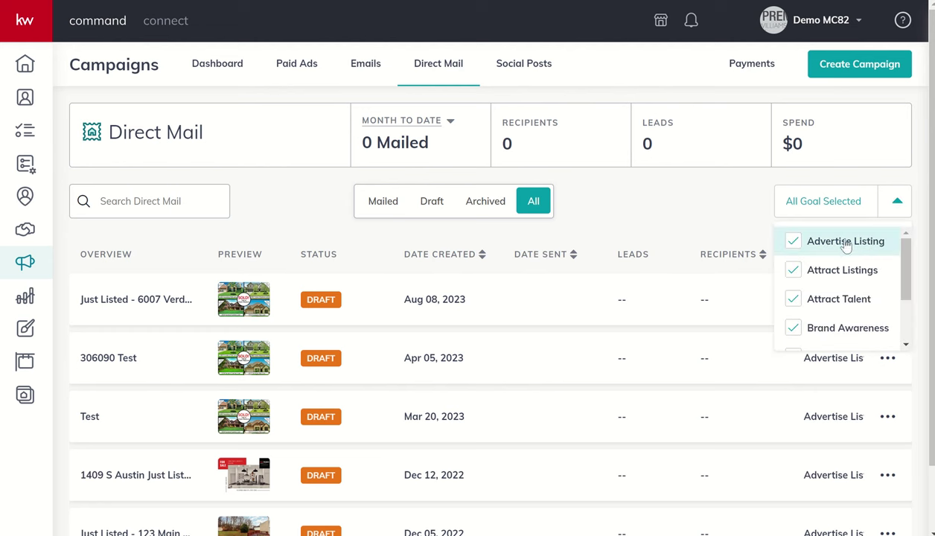
scroll(847, 254, "down", 1)
scroll(847, 254, "down", 2)
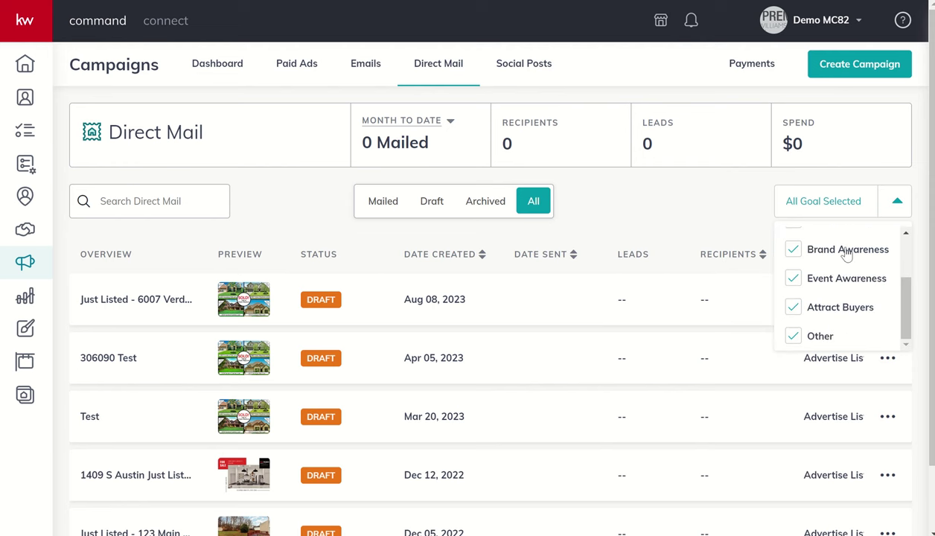
scroll(846, 256, "up", 3)
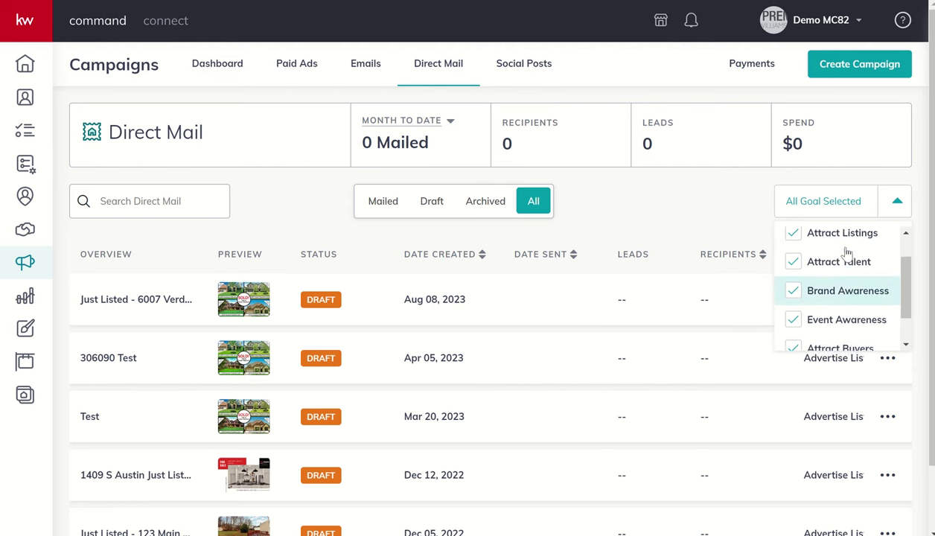
left_click(668, 212)
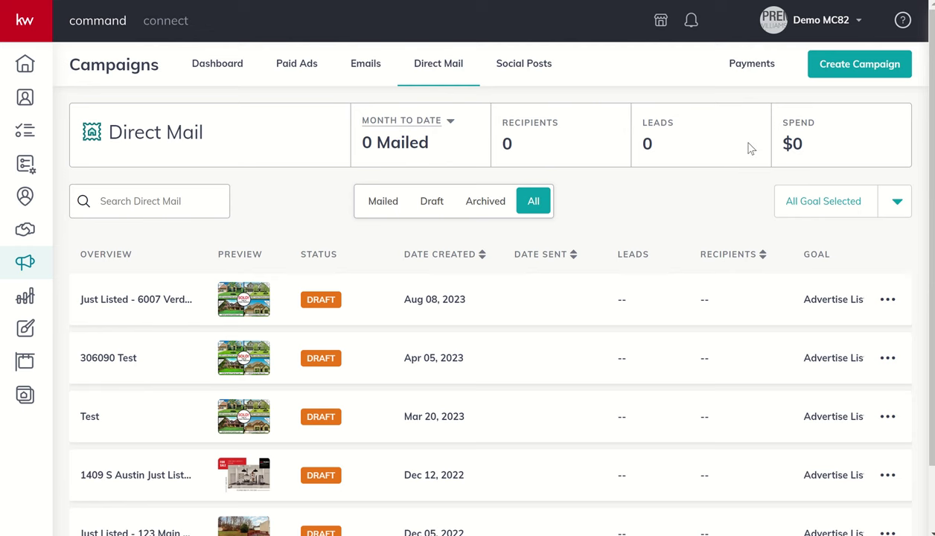
left_click(844, 71)
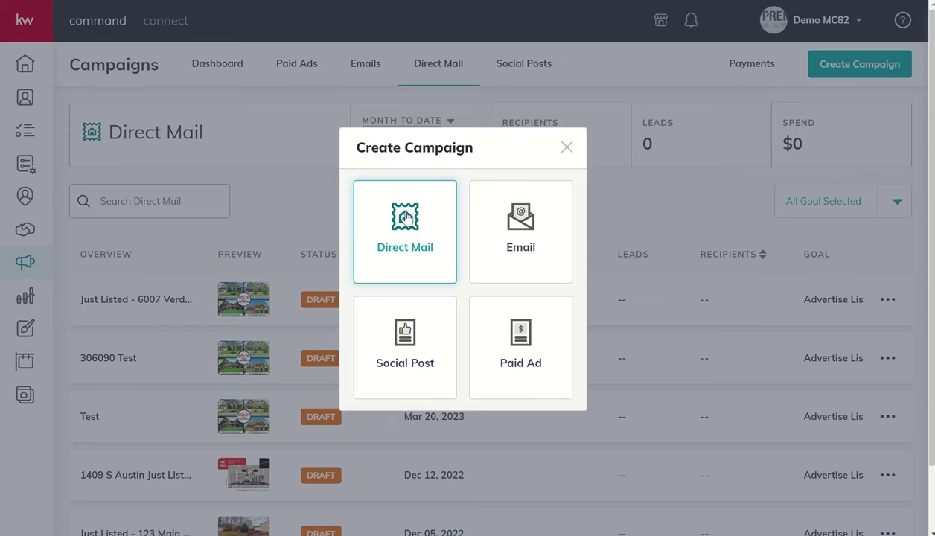
left_click(403, 221)
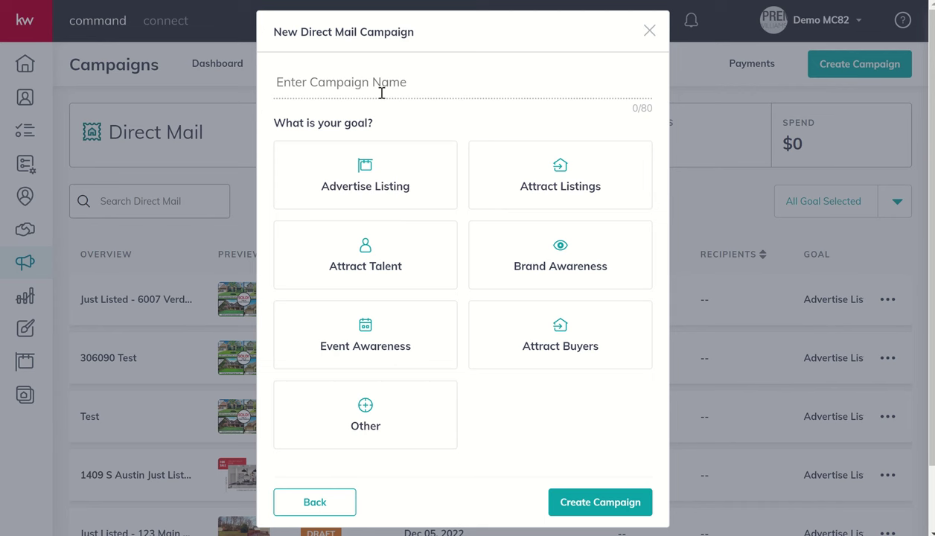
type("Just Liste")
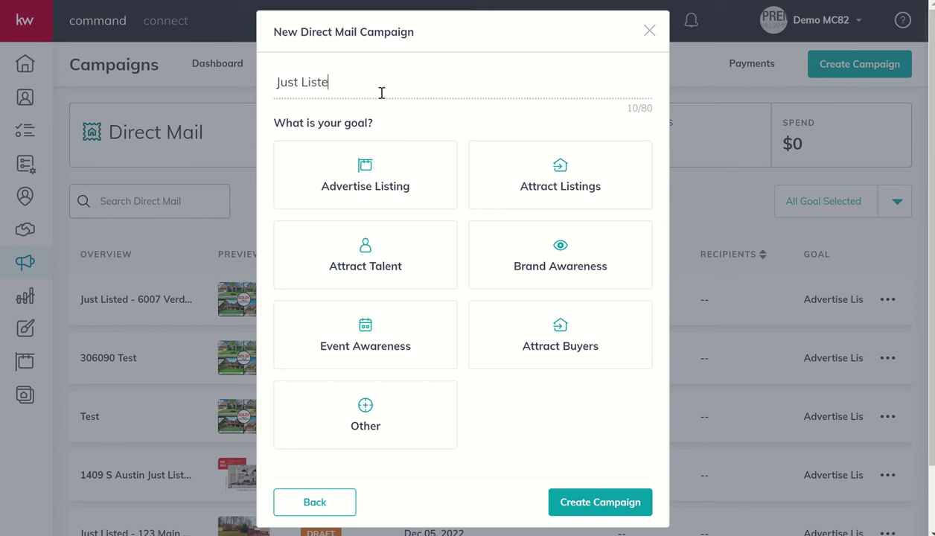
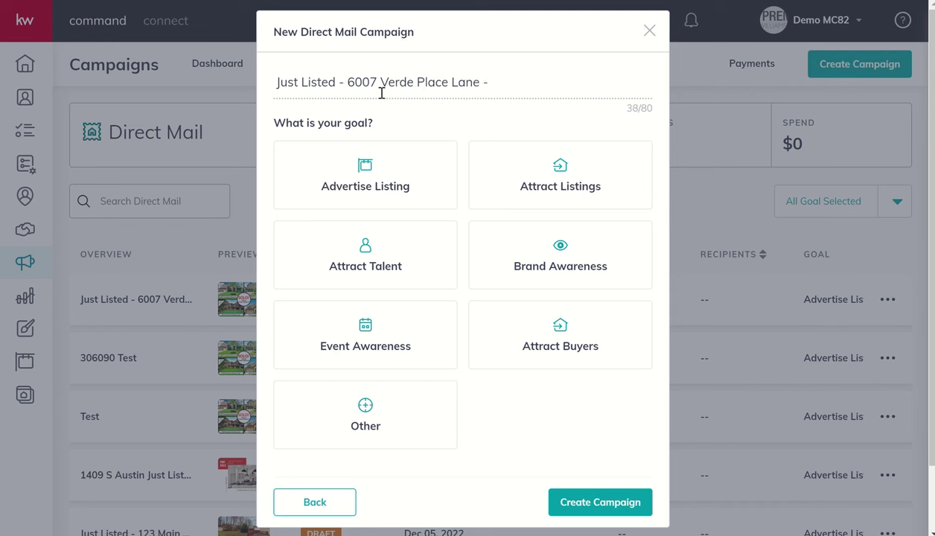
type("150 Closest Homes 11-")
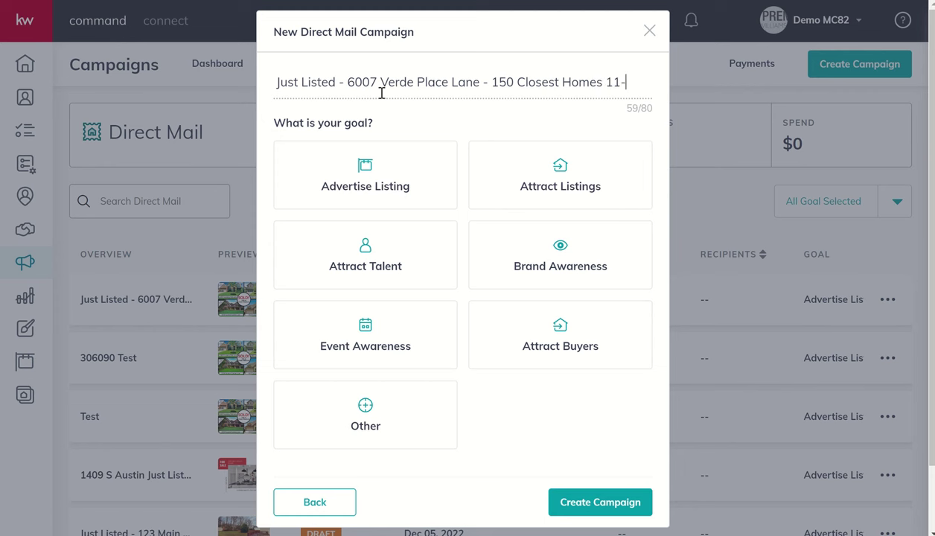
type("7-23")
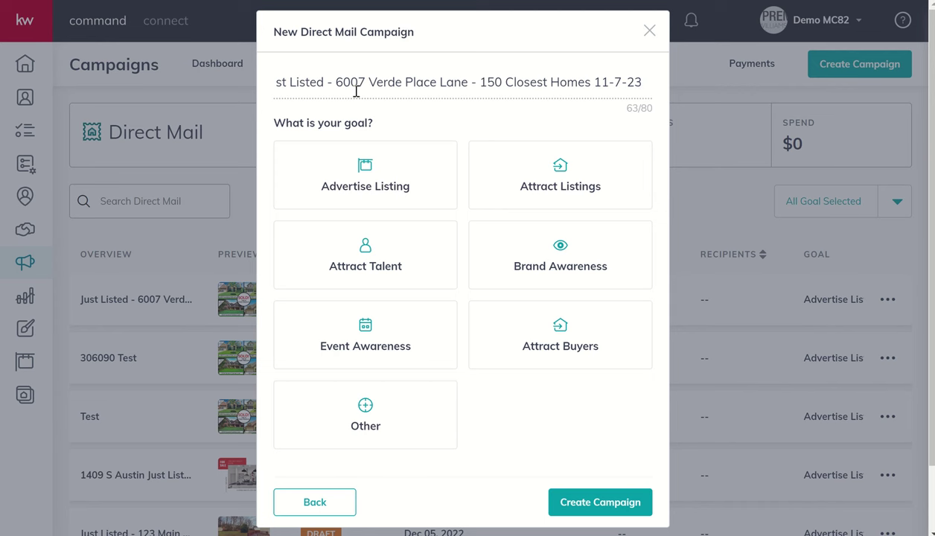
key("Left")
key("Left")
key("Left")
key("Left")
key("Left")
key("Left")
key("Left")
key("Left")
key("Left")
key("Left")
key("Left")
key("Left")
key("Left")
key("Left")
key("Left")
key("Left")
key("Left")
key("Left")
key("Left")
key("Left")
key("Left")
key("Left")
key("Left")
key("Left")
key("Left")
key("Left")
key("Left")
key("Left")
key("Left")
key("Left")
key("Left")
key("Left")
key("Left")
key("Left")
key("Left")
key("Left")
key("Left")
key("Left")
key("Left")
key("Left")
key("Left")
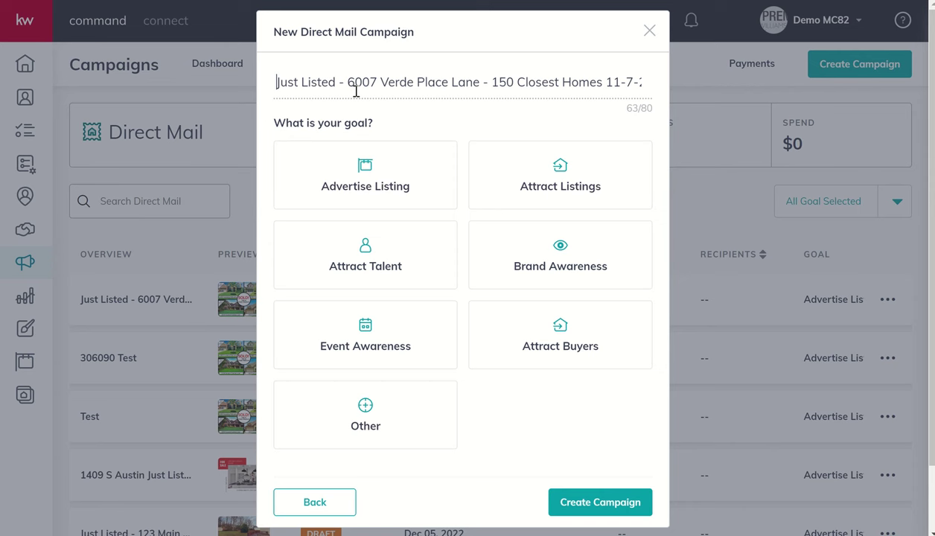
Step: Choose Advertise Listing as the campaign goal and create the campaign
left_click(501, 169)
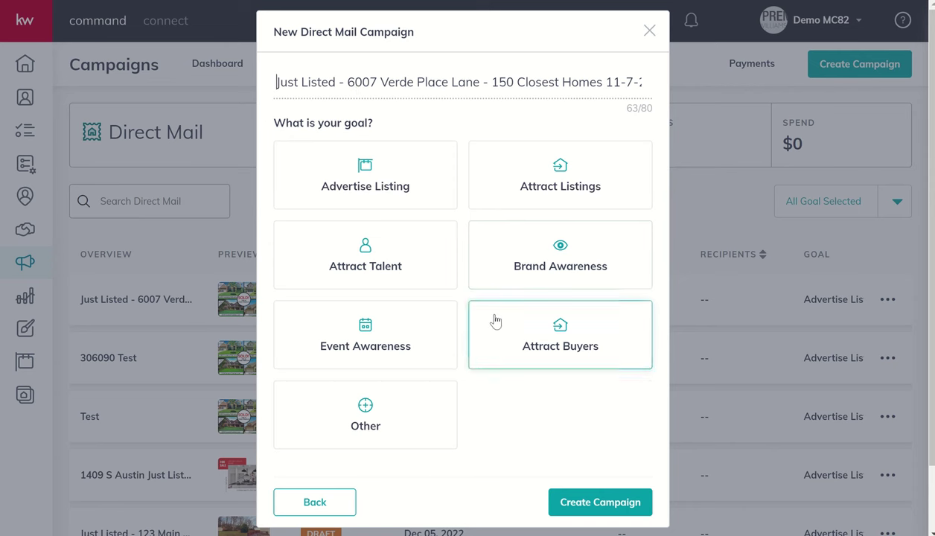
left_click(410, 353)
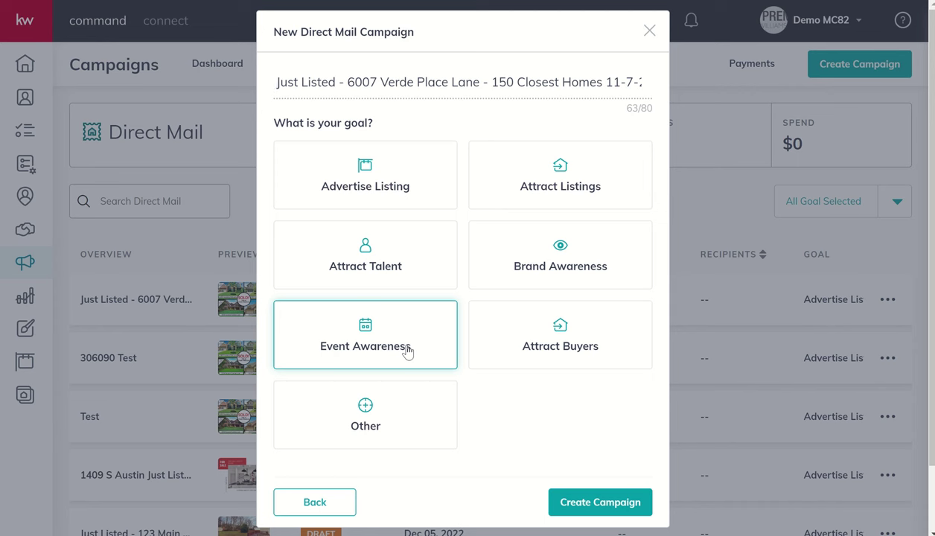
left_click(415, 190)
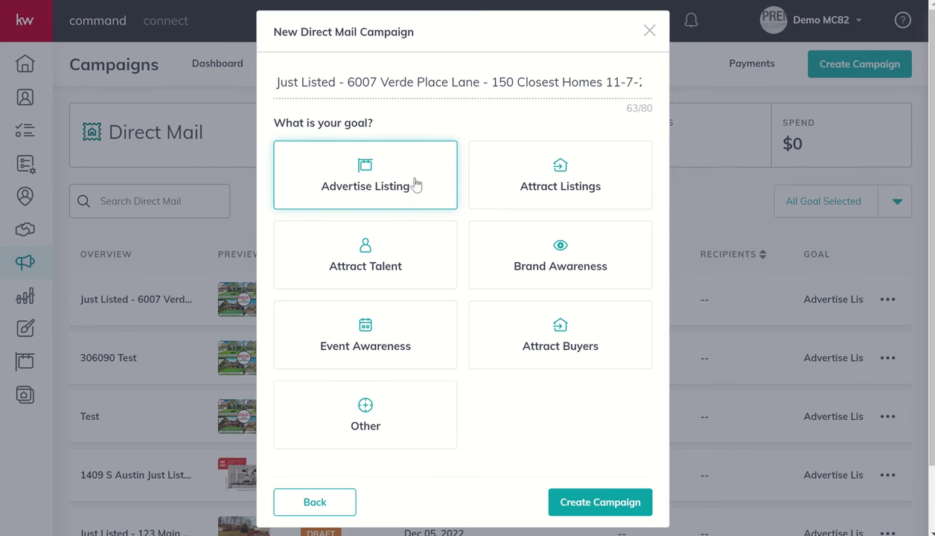
left_click(415, 191)
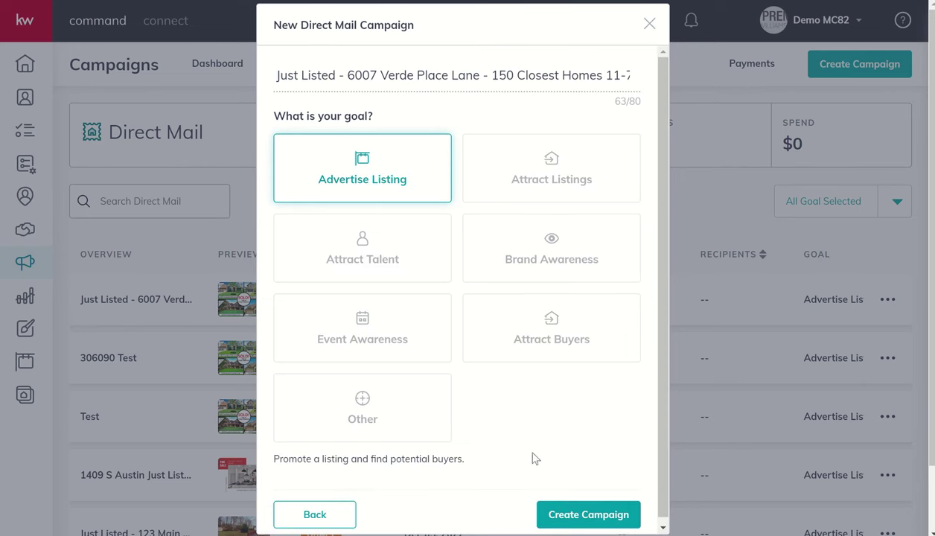
left_click(556, 517)
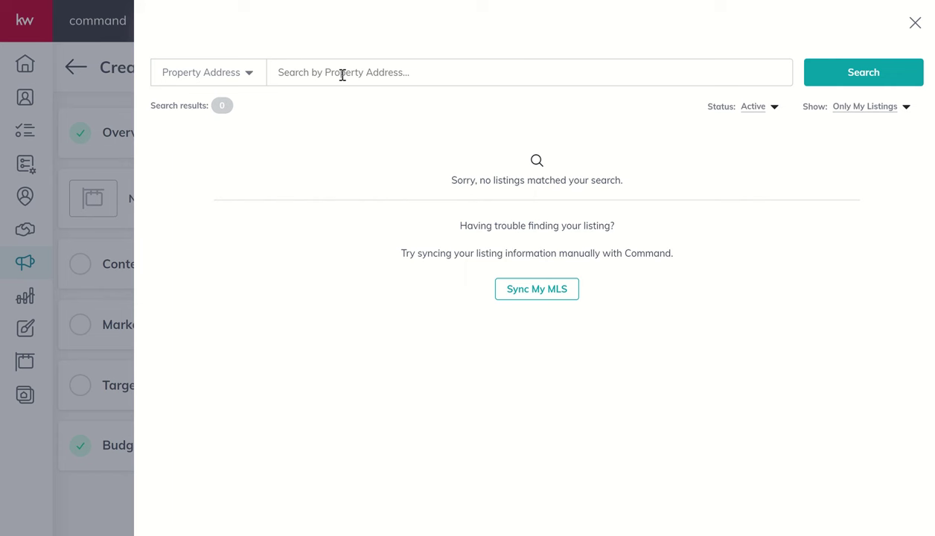
left_click(343, 75)
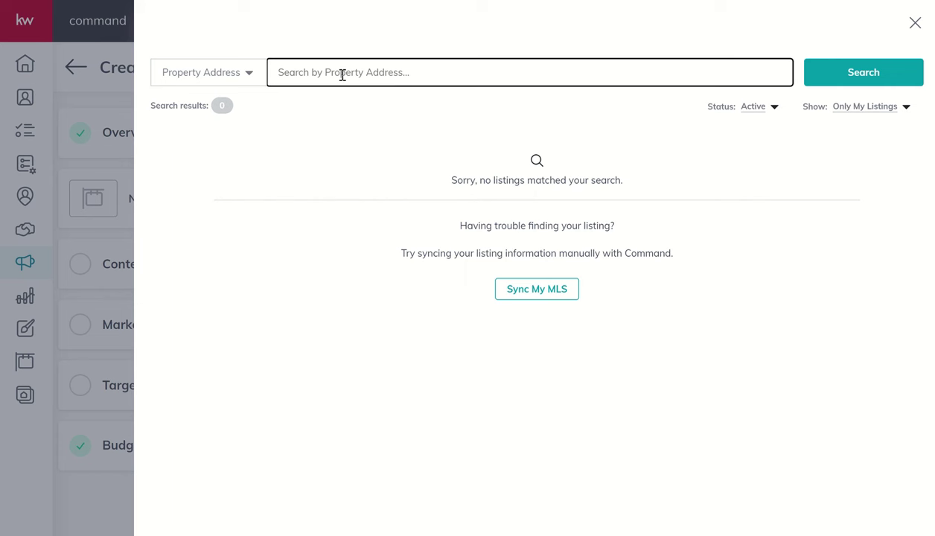
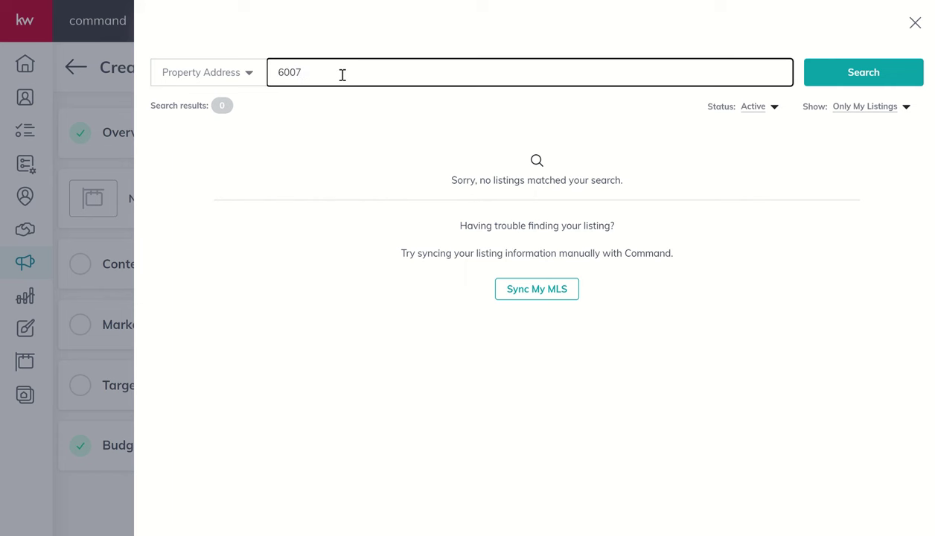
left_click(748, 113)
left_click(705, 376)
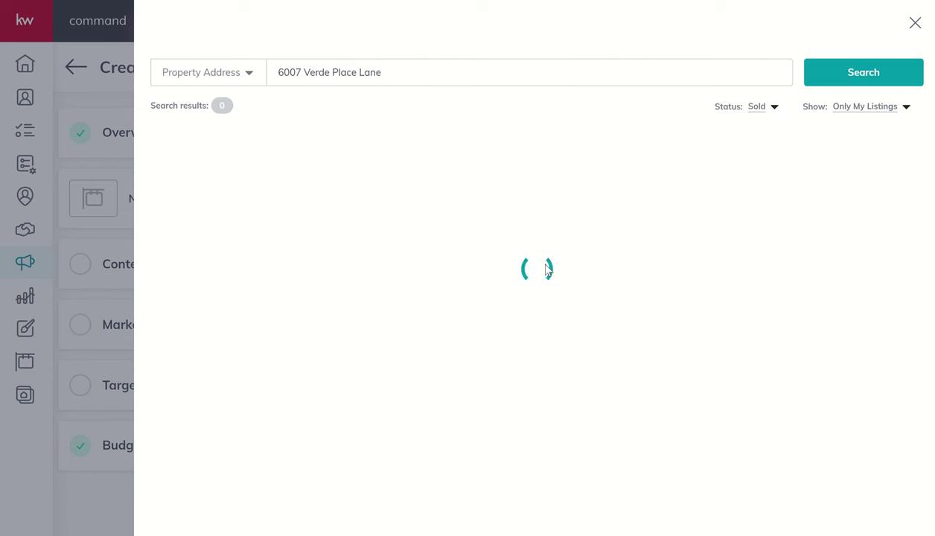
left_click(848, 110)
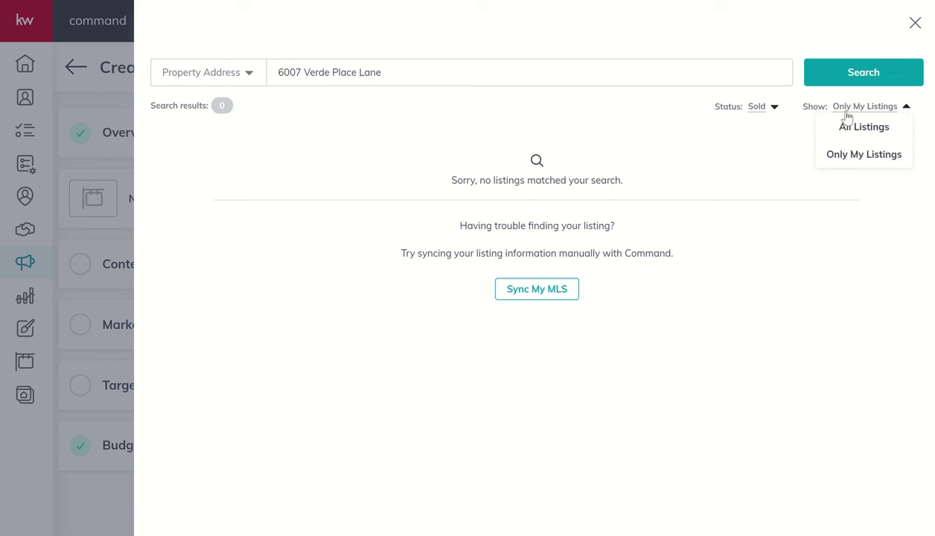
left_click(844, 130)
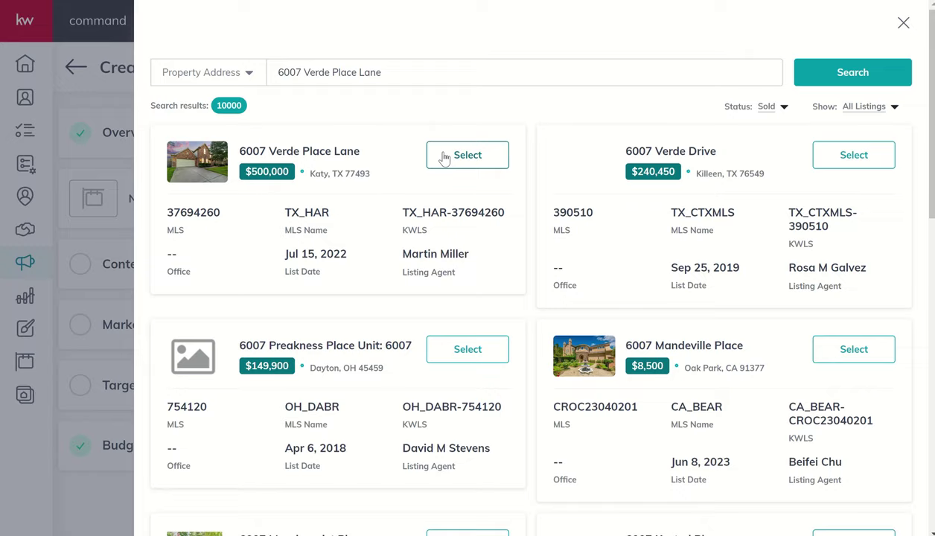
left_click(467, 154)
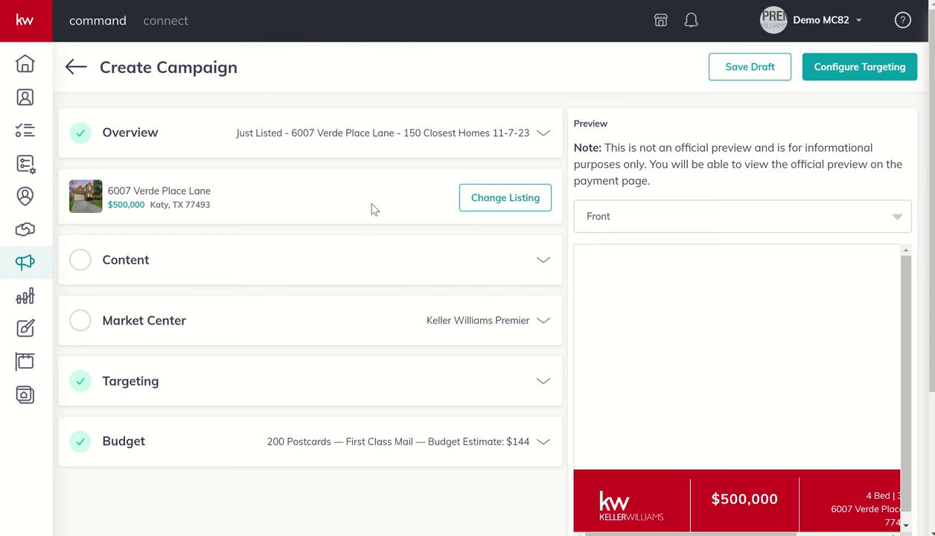
Step: Expand the postcard content settings to reach the listing details
scroll(372, 210, "down", 1)
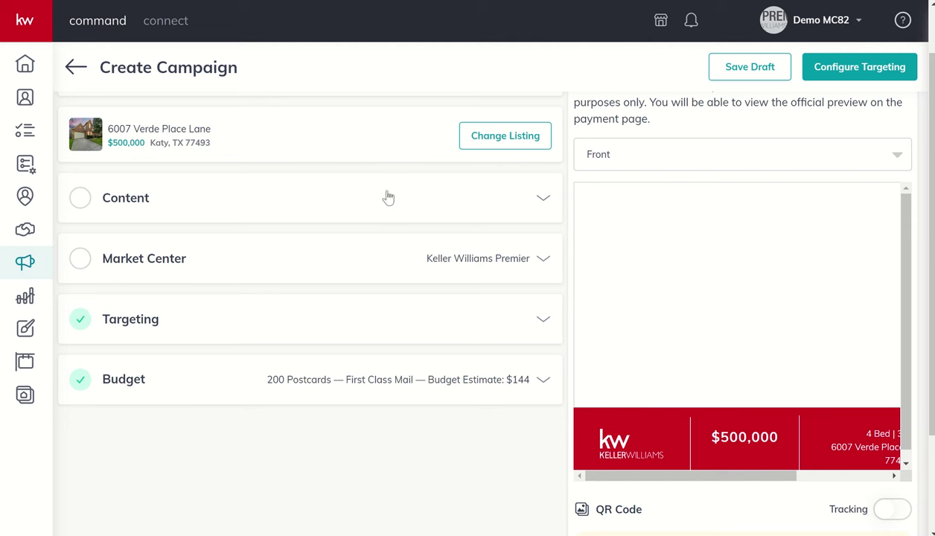
left_click(535, 202)
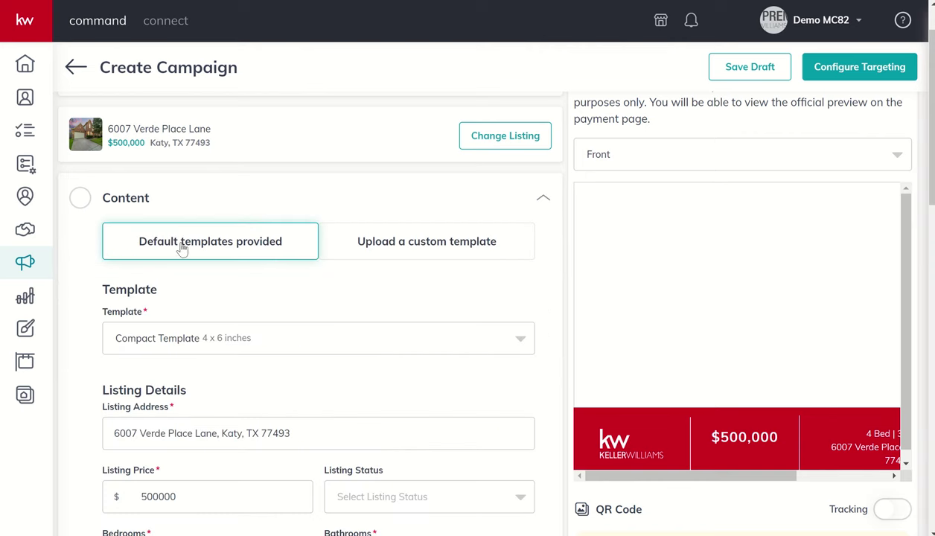
scroll(217, 296, "down", 1)
scroll(217, 295, "down", 1)
scroll(219, 295, "down", 2)
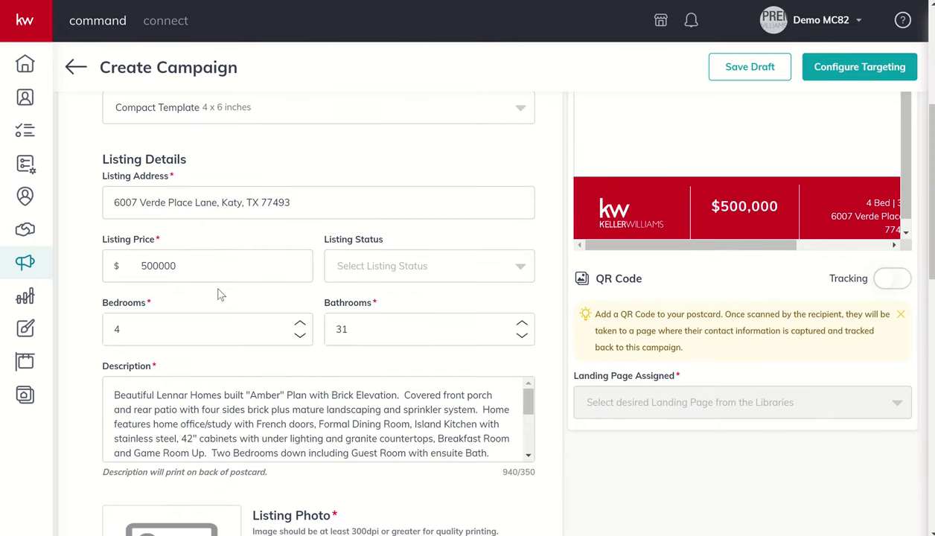
scroll(218, 409, "down", 2)
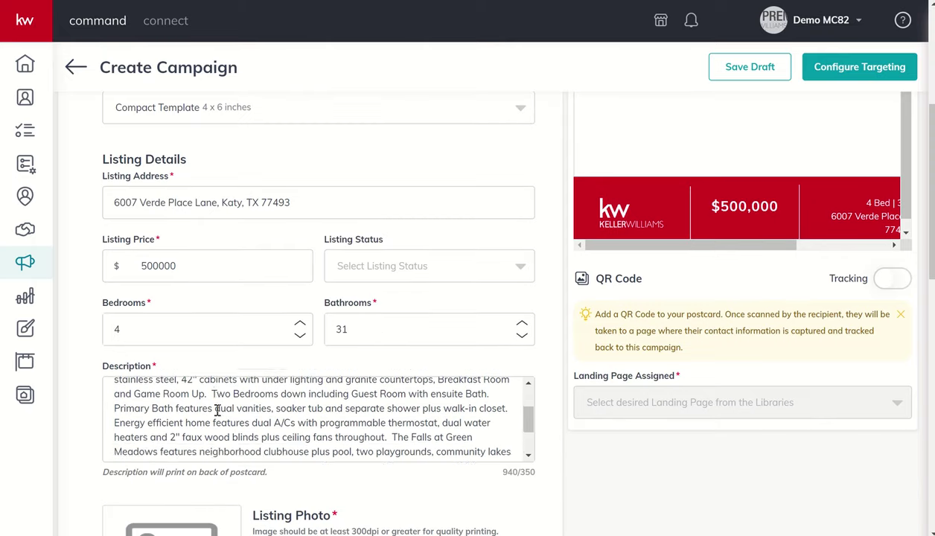
scroll(218, 410, "down", 3)
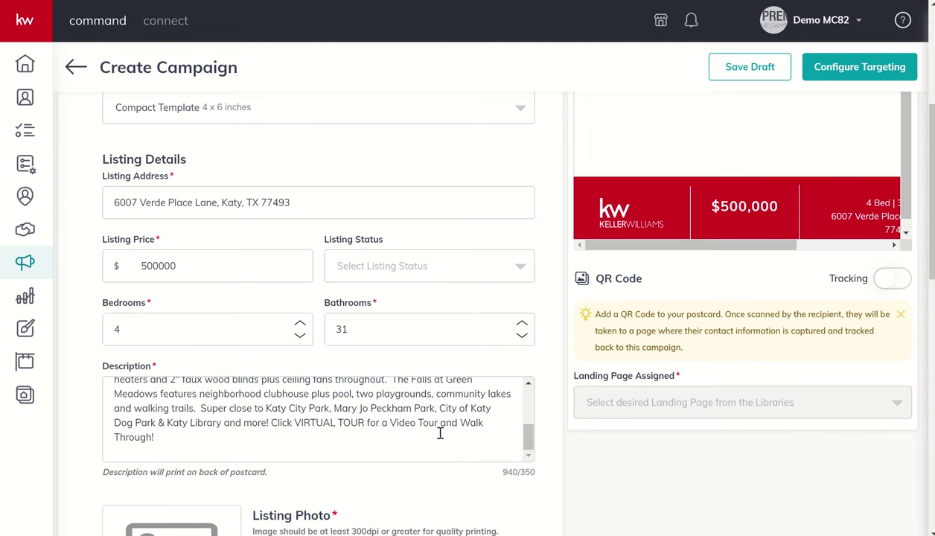
scroll(264, 441, "up", 1)
scroll(265, 442, "up", 5)
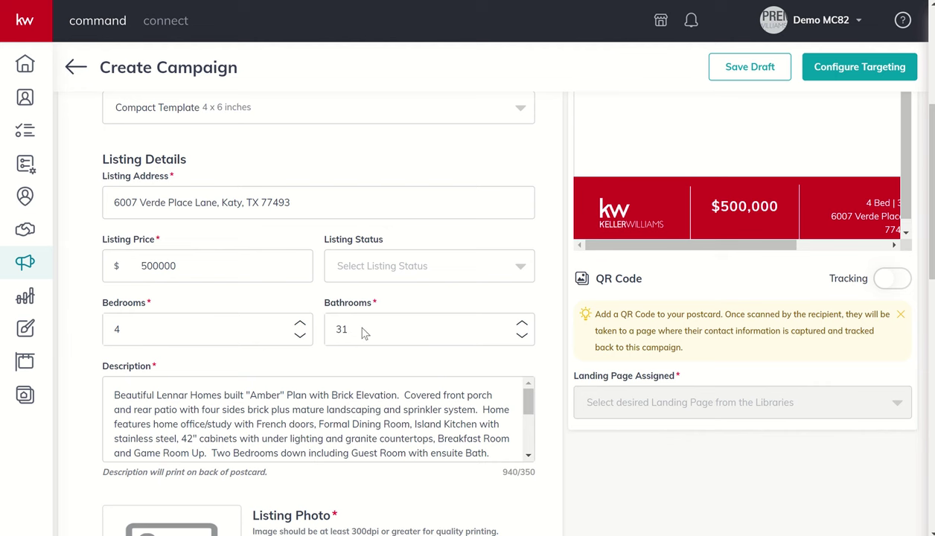
Step: Set the listing's bathrooms to 3.5 and its status to JUST LISTED
left_click(522, 336)
left_click(522, 337)
left_click(522, 336)
left_click(521, 337)
left_click(522, 336)
left_click(522, 337)
left_click(522, 337)
left_click(522, 337)
left_click(522, 336)
left_click(522, 337)
left_click(522, 337)
left_click(522, 336)
left_click(522, 336)
left_click(522, 336)
left_click(521, 337)
left_click(522, 337)
left_click(522, 336)
left_click(522, 336)
left_click(522, 336)
left_click(522, 339)
left_click(523, 326)
left_click(523, 326)
left_click(523, 326)
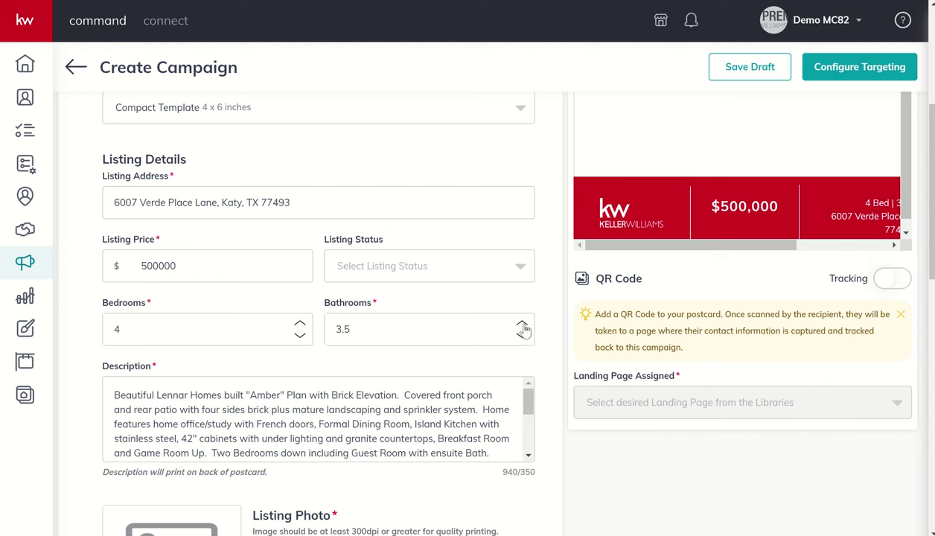
left_click(521, 277)
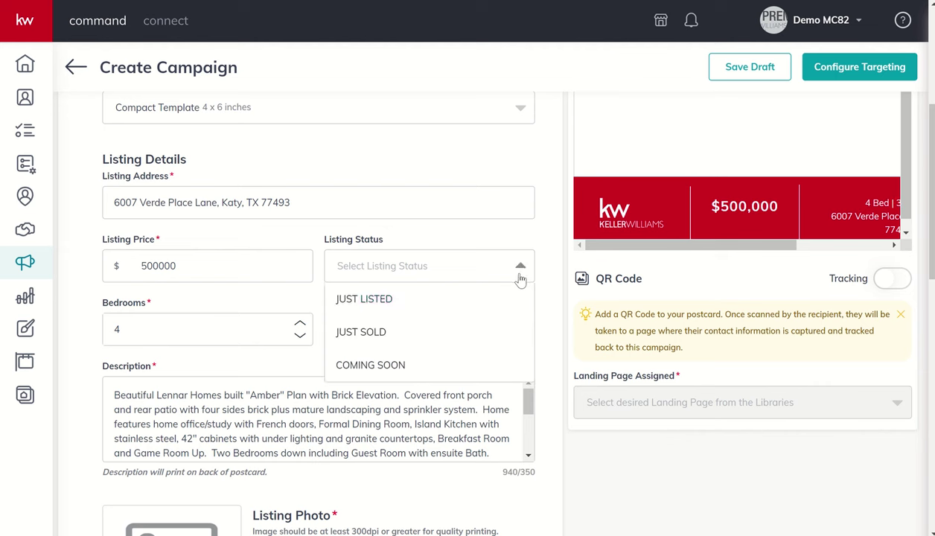
left_click(400, 303)
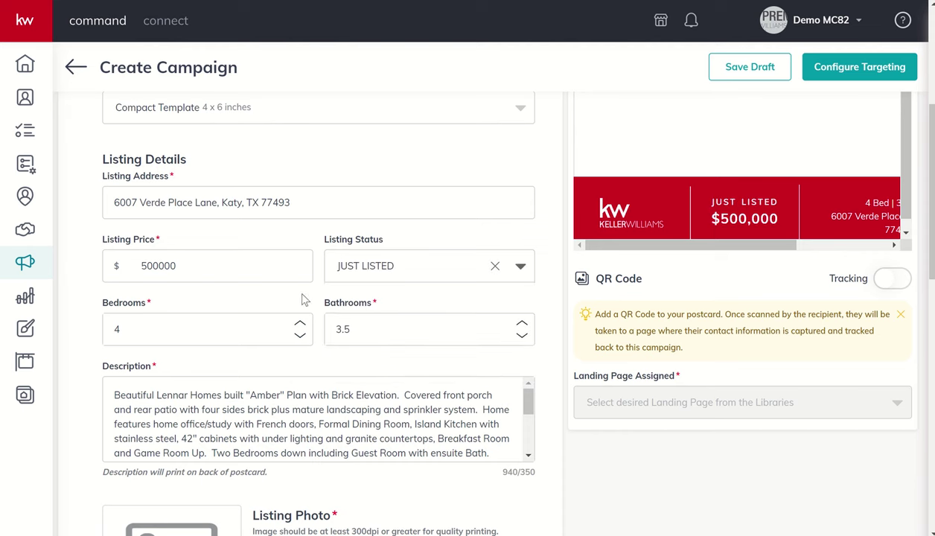
Step: Scroll to Listing Photo and show the listing's own images
scroll(476, 288, "up", 4)
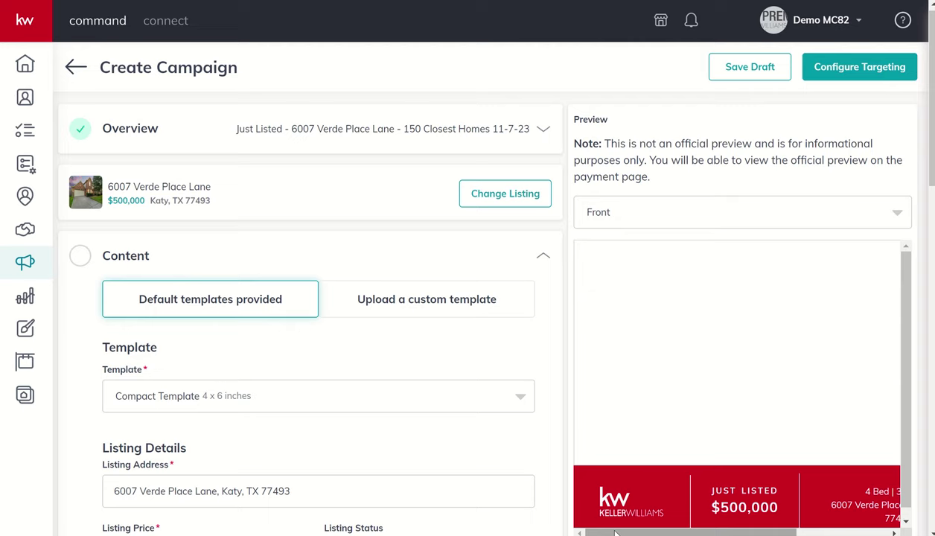
mouse_move(617, 533)
left_mouse_down()
mouse_move(717, 533)
mouse_move(617, 533)
left_mouse_up()
scroll(392, 451, "down", 7)
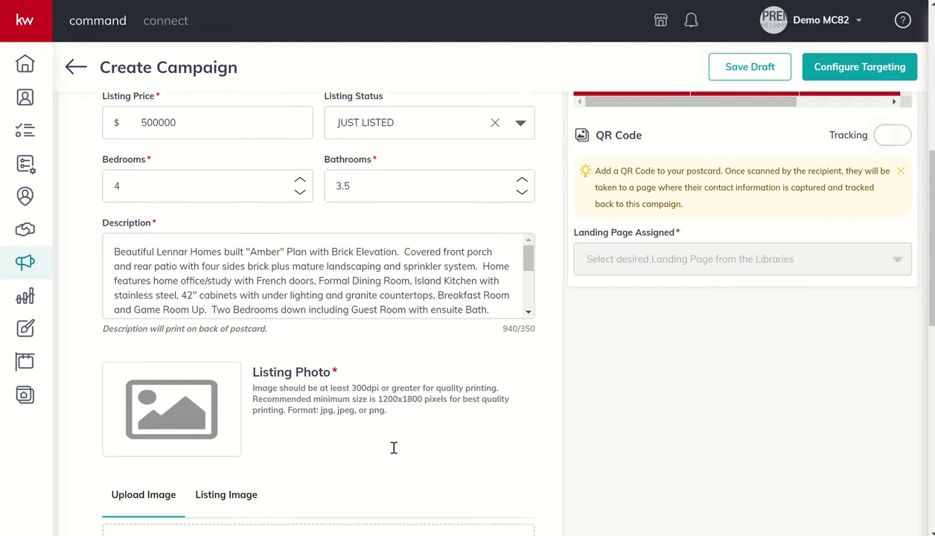
scroll(394, 448, "down", 1)
scroll(308, 368, "down", 5)
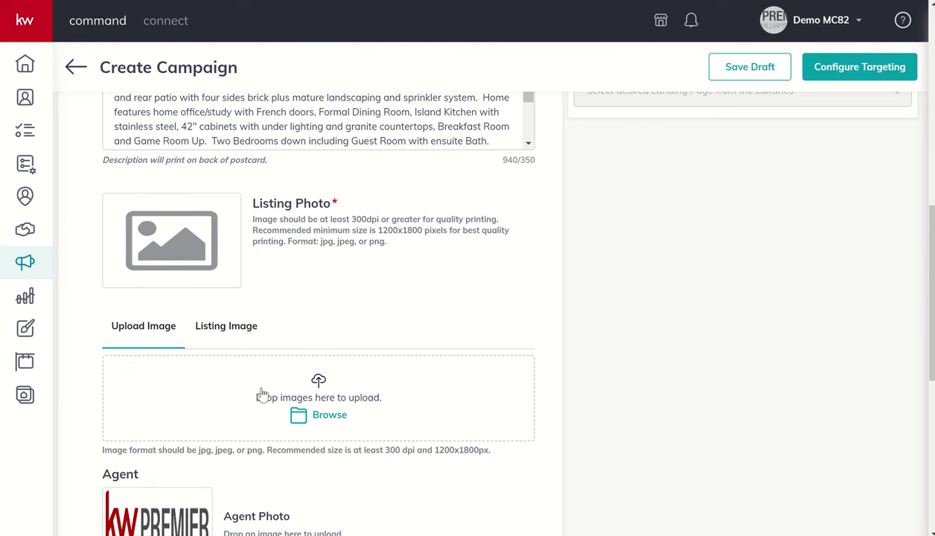
left_click(232, 328)
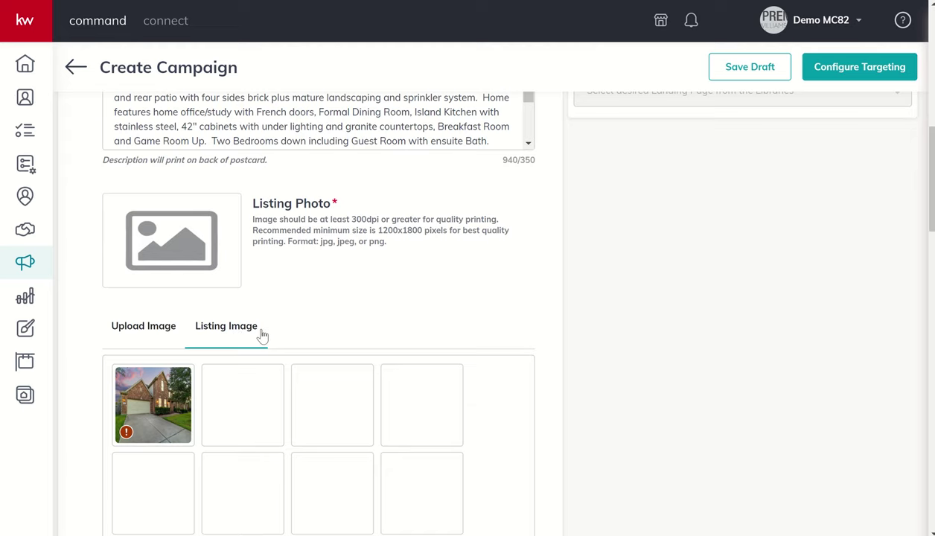
Step: Use the first exterior brick-house photo as the postcard's Listing Photo
scroll(262, 336, "down", 3)
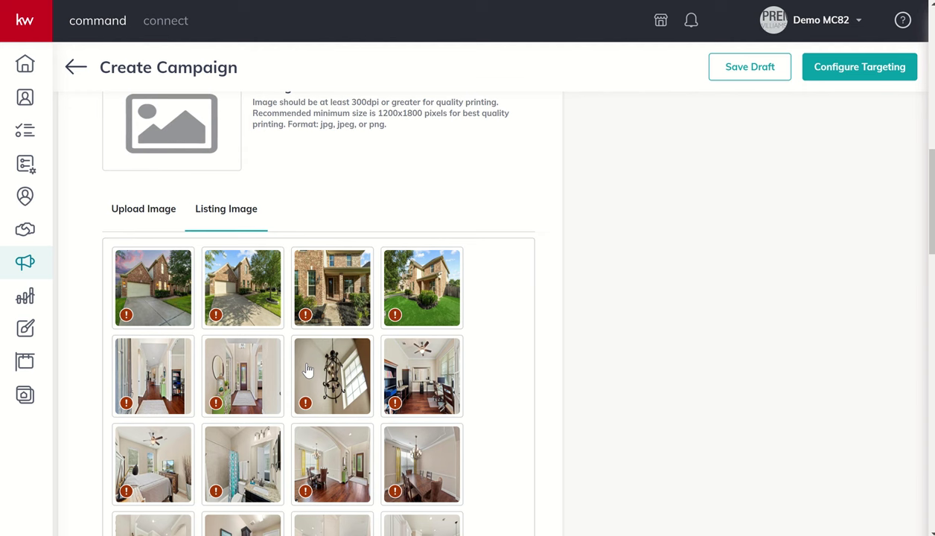
mouse_move(215, 319)
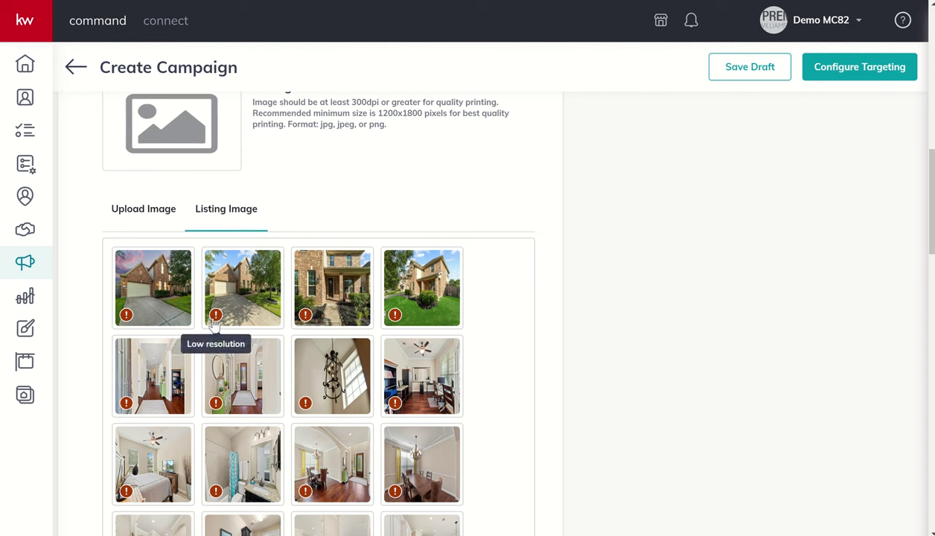
left_click(154, 290)
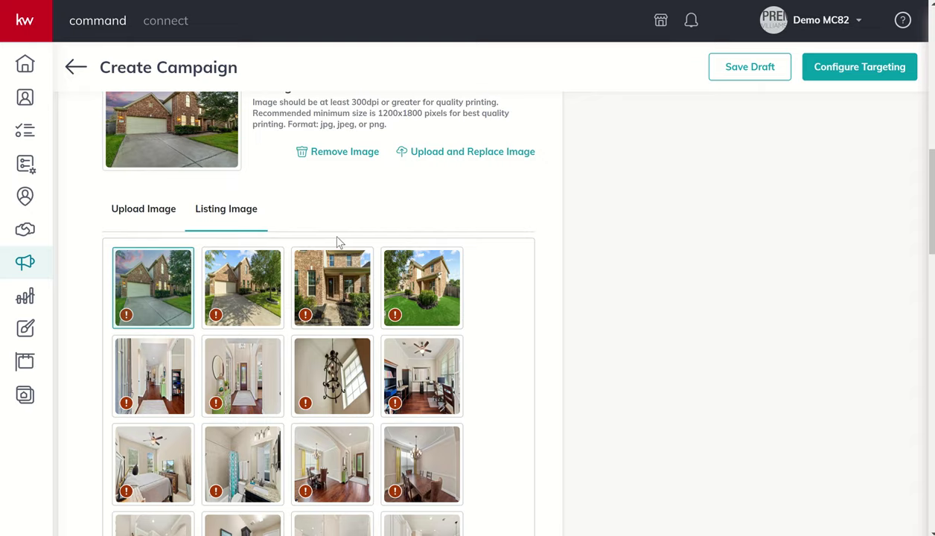
scroll(335, 244, "up", 2)
scroll(339, 242, "up", 5)
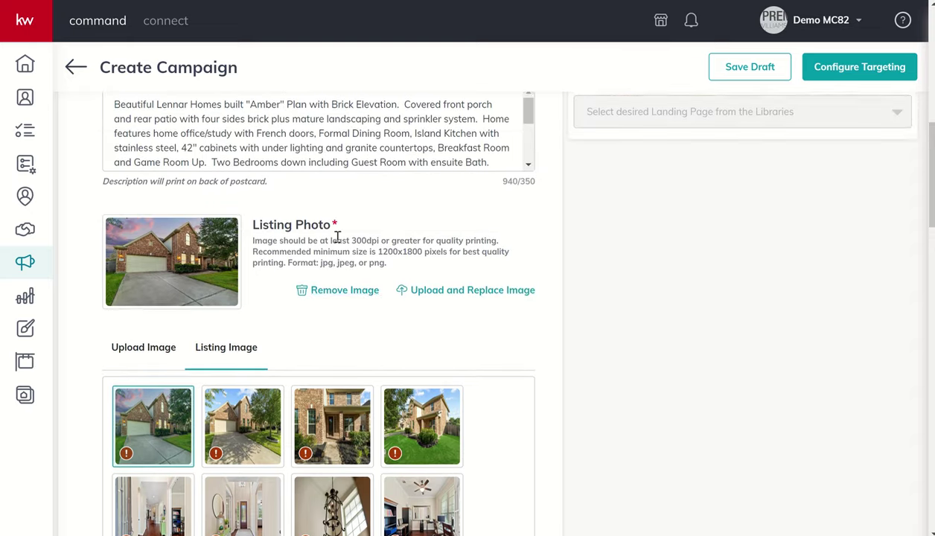
scroll(336, 238, "up", 5)
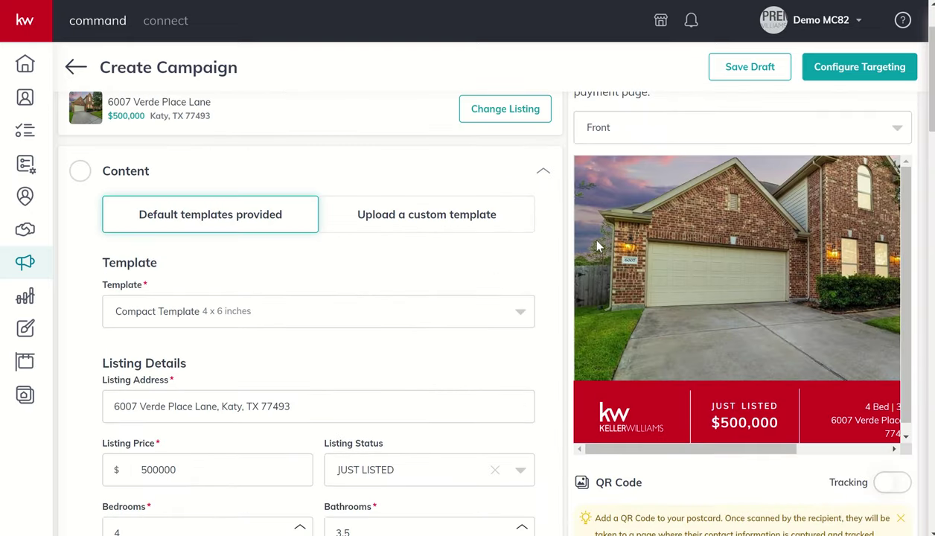
scroll(598, 247, "right", 2)
scroll(598, 246, "right", 2)
scroll(597, 246, "left", 3)
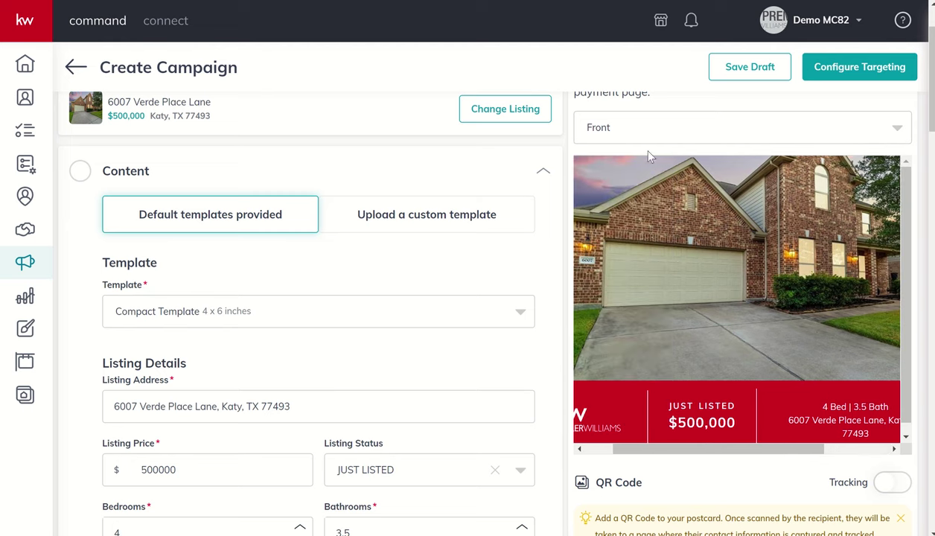
Step: Preview the postcard's back side with description, 4 Bed | 3.5 Bath and $500,000
left_click(645, 124)
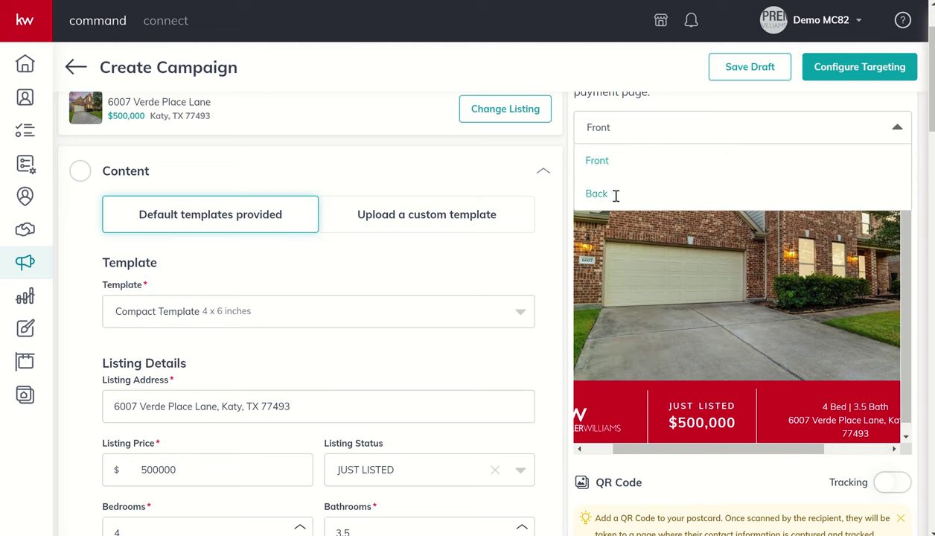
left_click(598, 194)
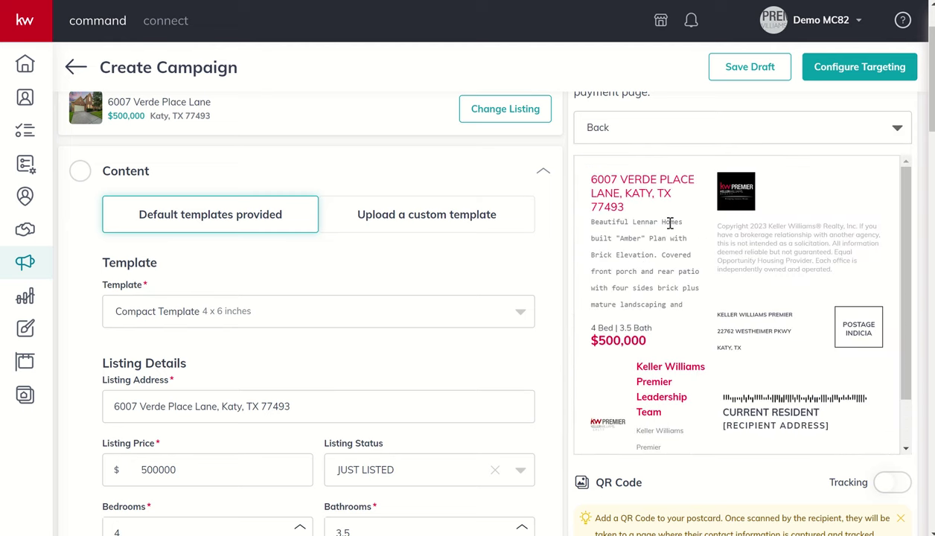
scroll(482, 344, "down", 3)
scroll(481, 416, "down", 5)
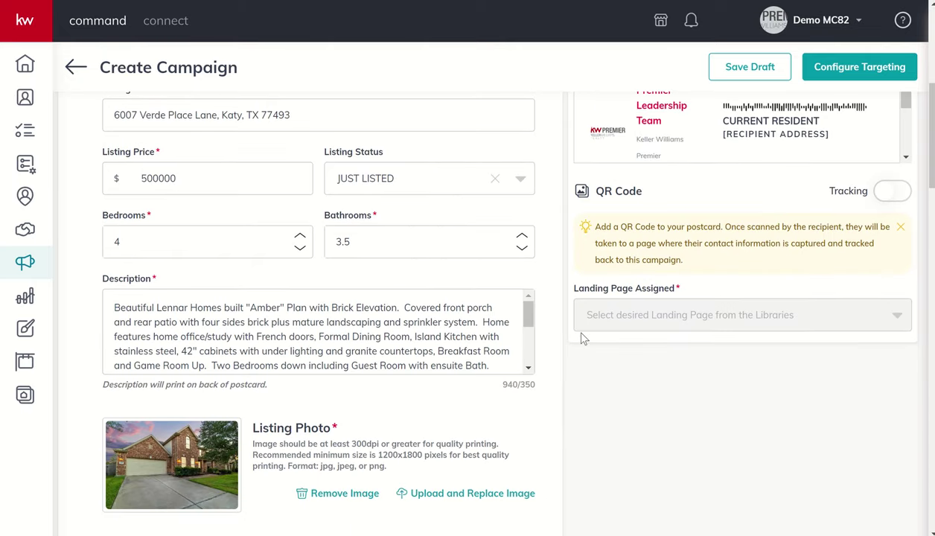
scroll(584, 339, "up", 7)
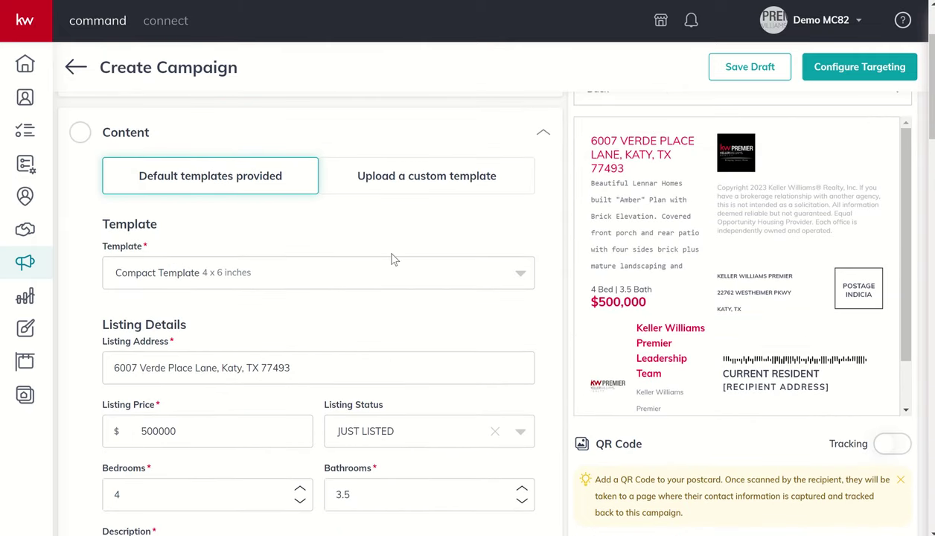
Step: Switch the postcard template to the 6 x 9 Default Template
left_click(350, 274)
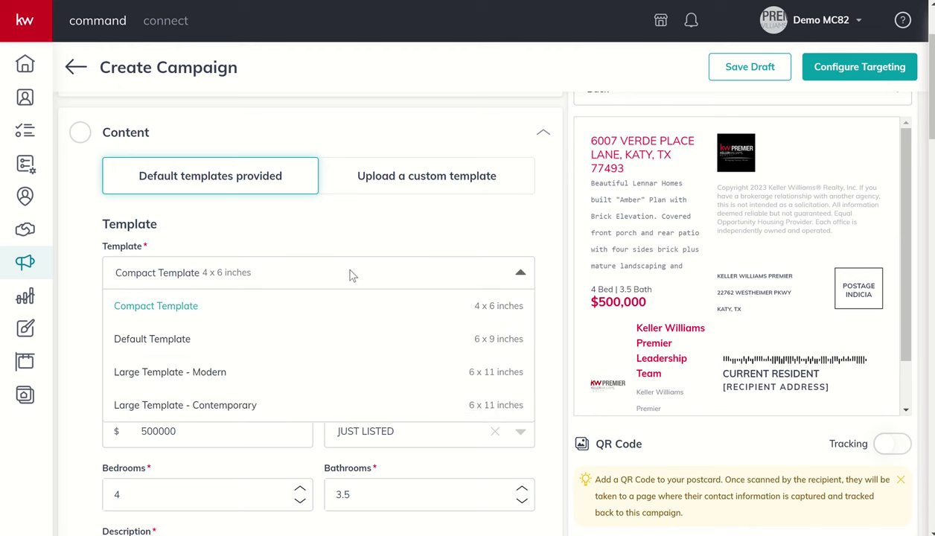
left_click(288, 344)
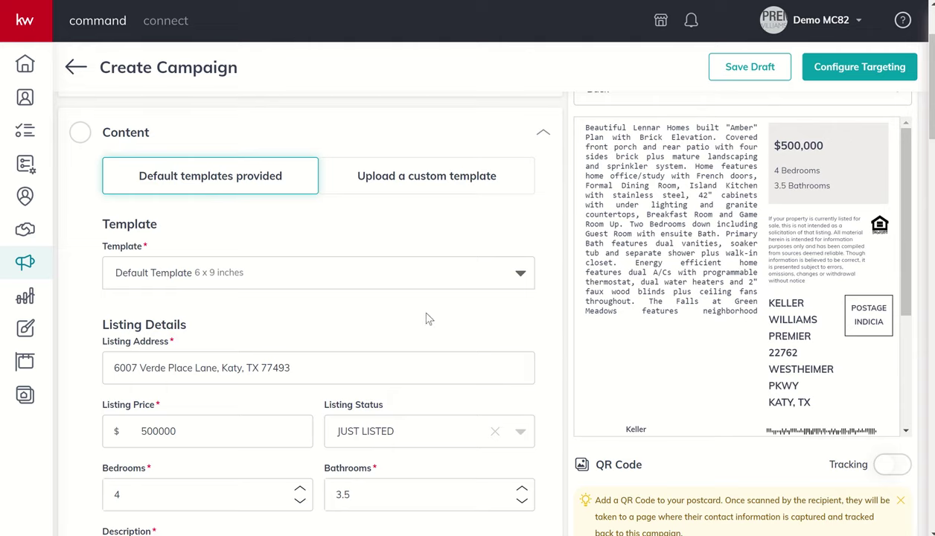
scroll(670, 320, "up", 2)
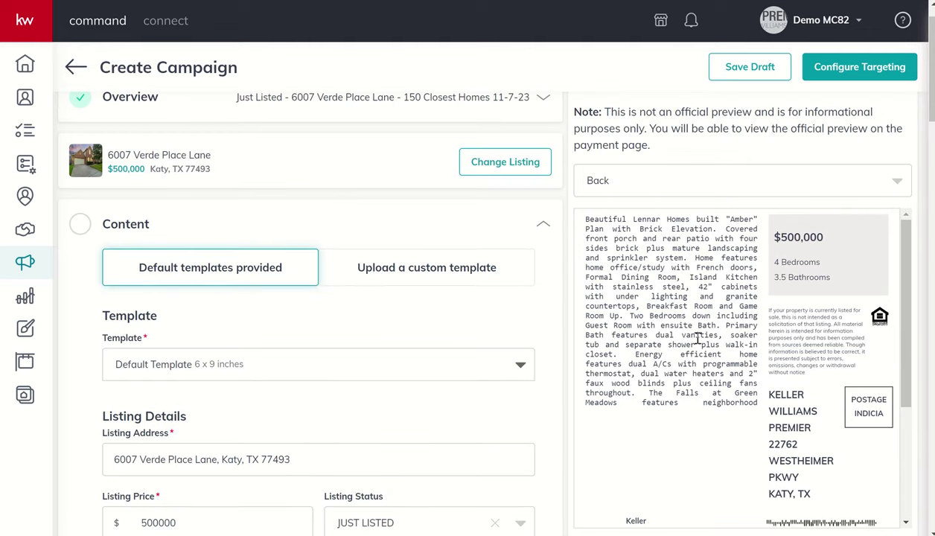
scroll(493, 337, "down", 4)
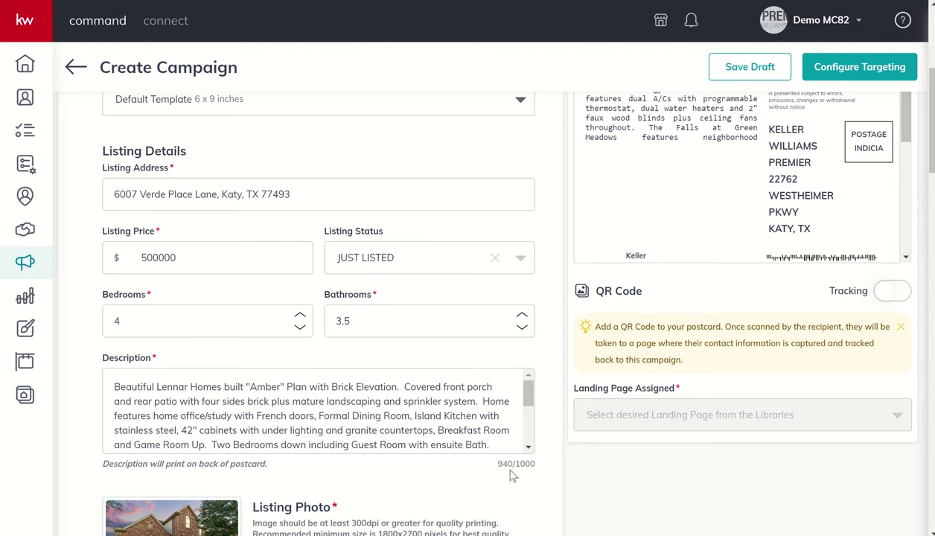
scroll(674, 223, "up", 1)
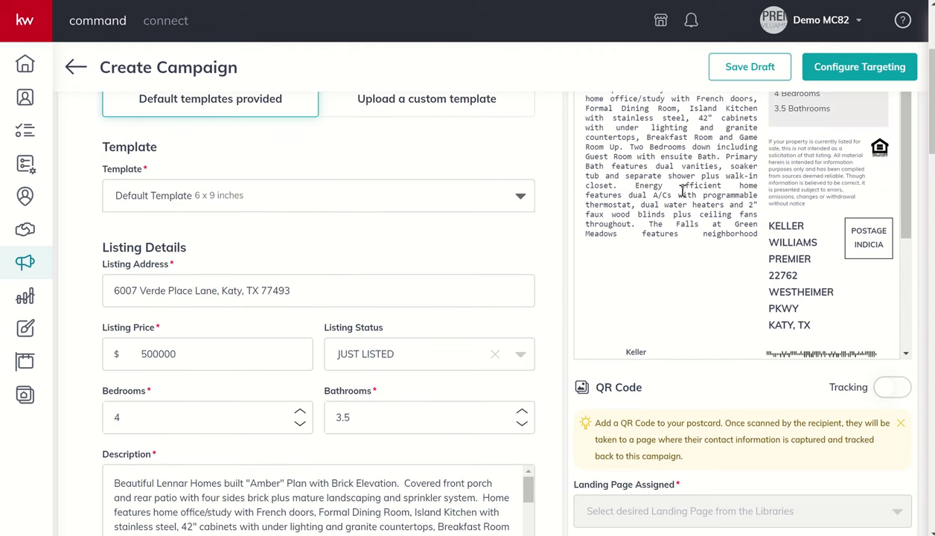
scroll(681, 192, "up", 1)
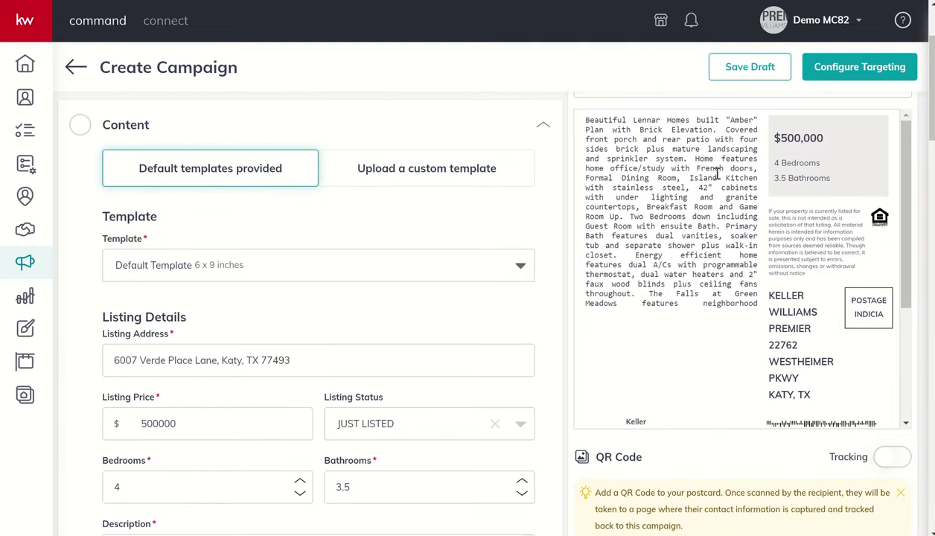
scroll(729, 202, "up", 1)
Step: Set the preview back to the front of the postcard
left_click(743, 185)
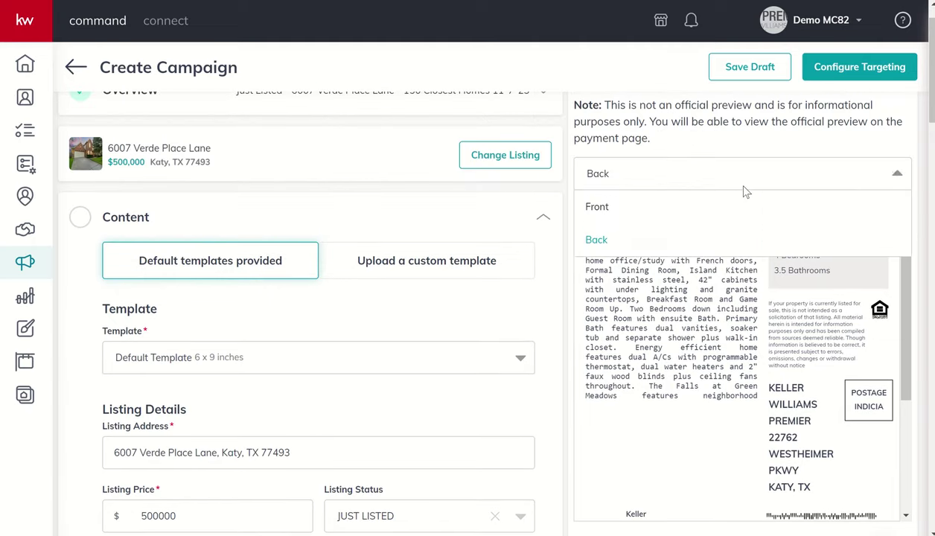
left_click(690, 207)
scroll(698, 323, "right", 3)
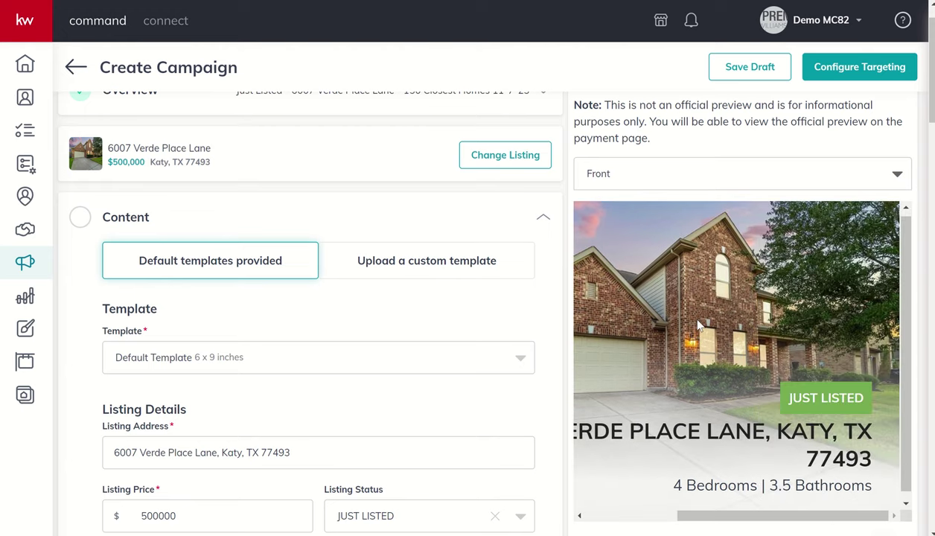
scroll(698, 325, "left", 3)
scroll(683, 313, "right", 3)
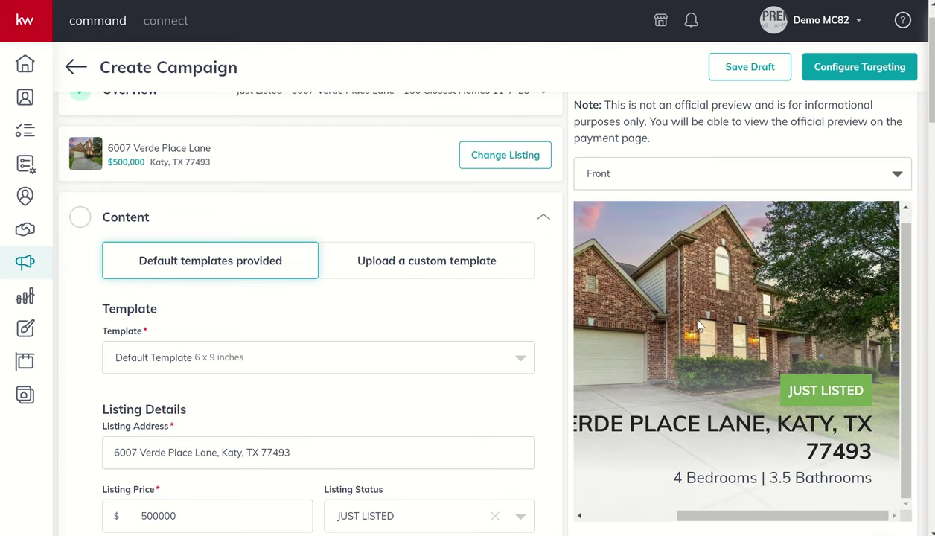
scroll(680, 332, "down", 1)
left_click(392, 273)
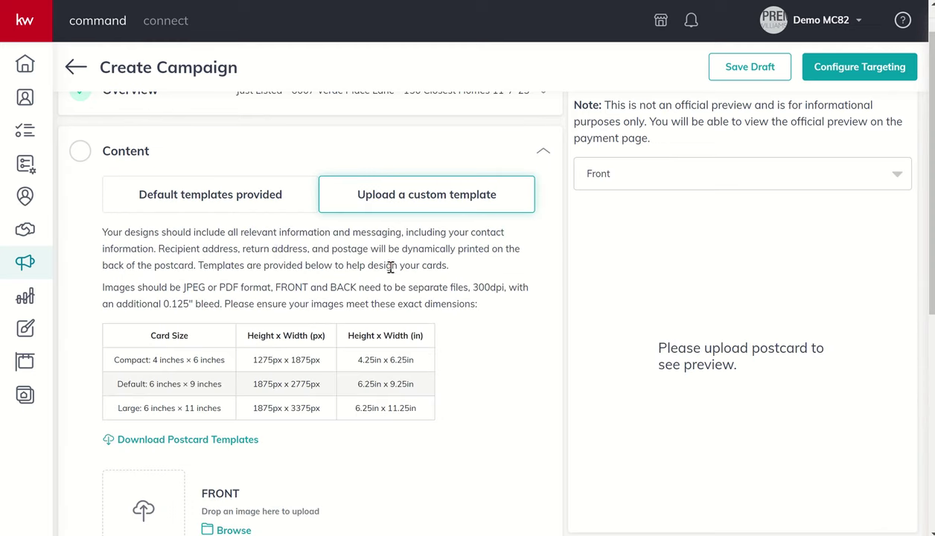
scroll(298, 247, "down", 2)
scroll(277, 247, "down", 1)
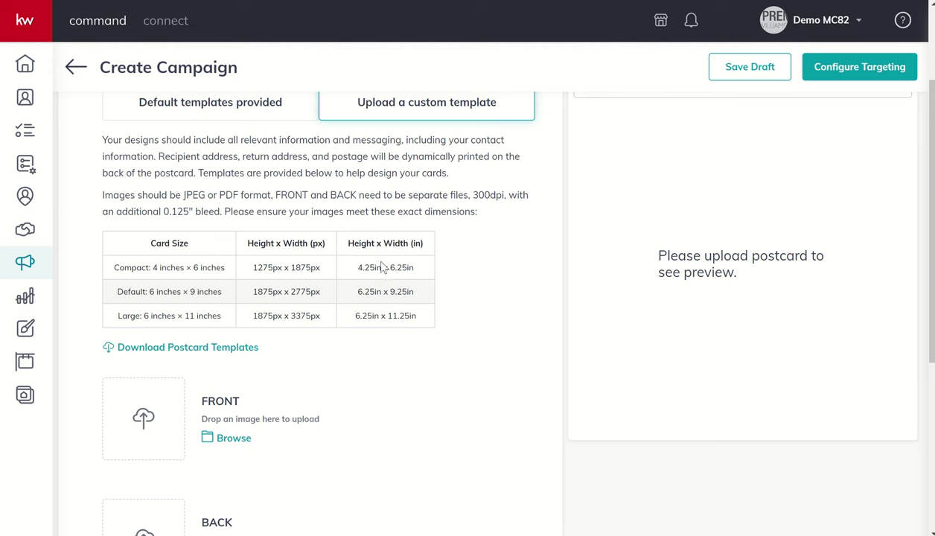
left_click(236, 441)
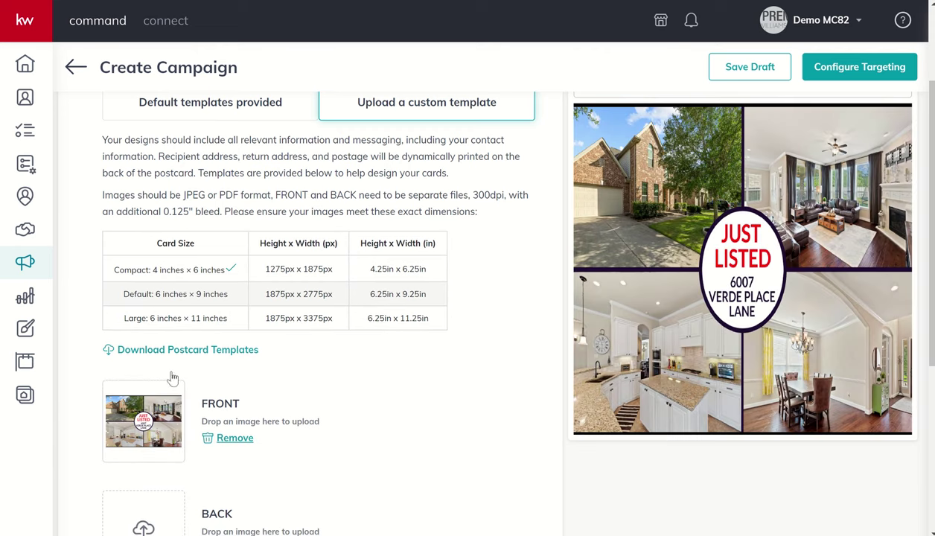
Step: Upload the red back postcard image under BACK
scroll(336, 401, "down", 2)
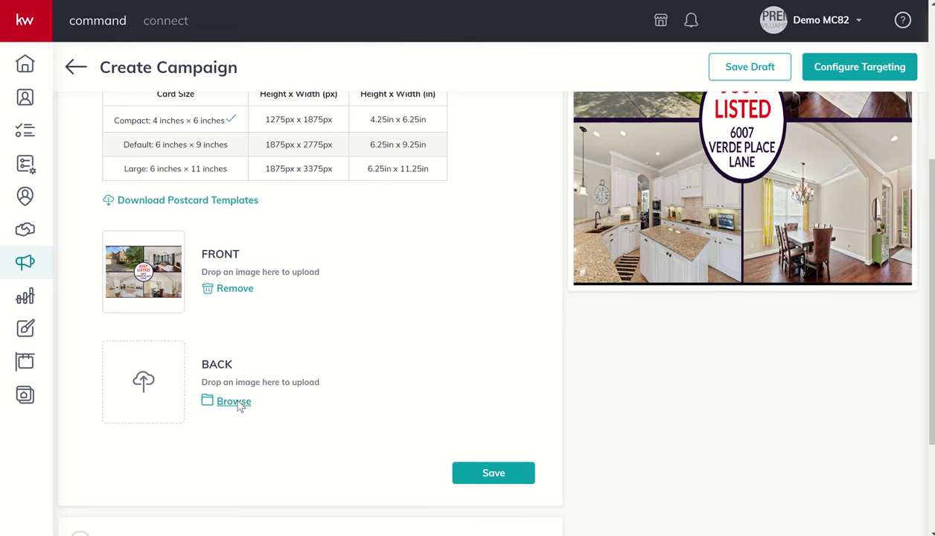
left_click(235, 402)
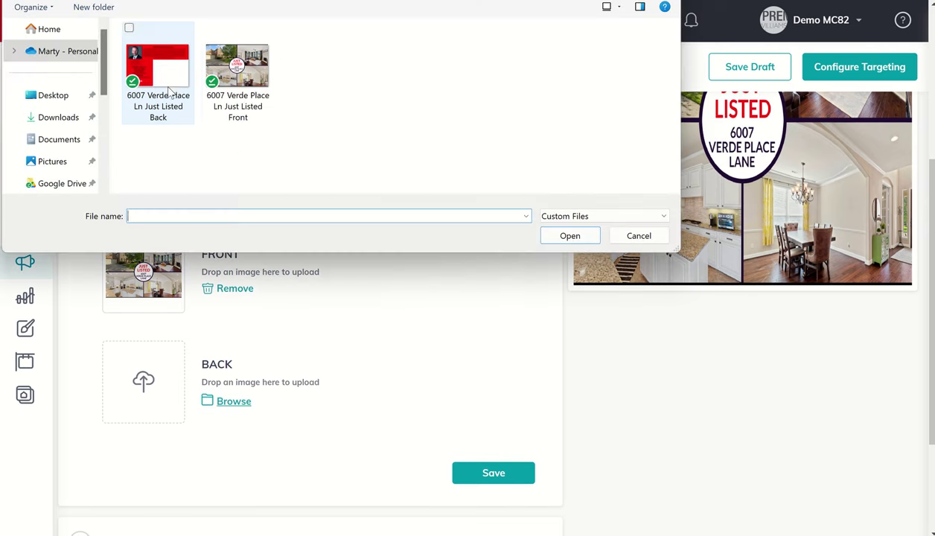
left_click(567, 236)
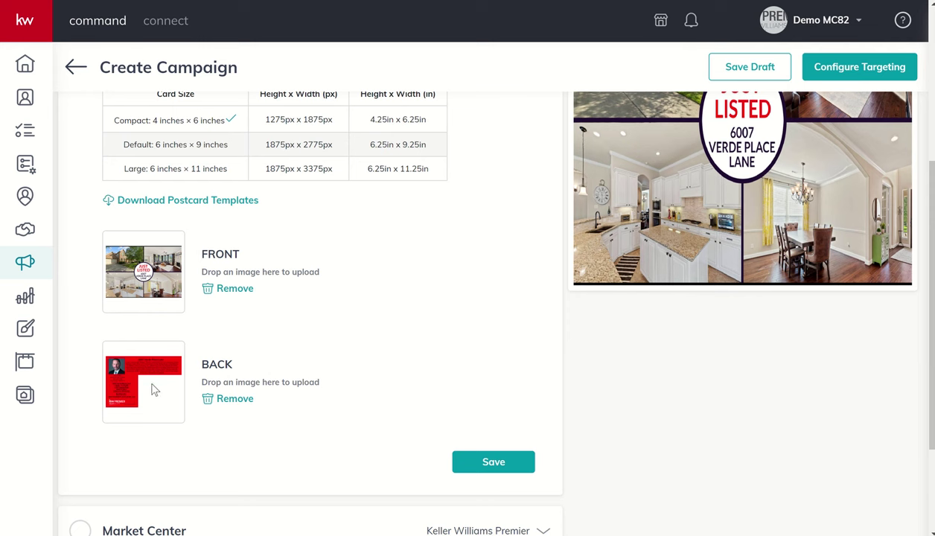
Step: Switch the preview to the back side to show the uploaded image
scroll(149, 393, "up", 4)
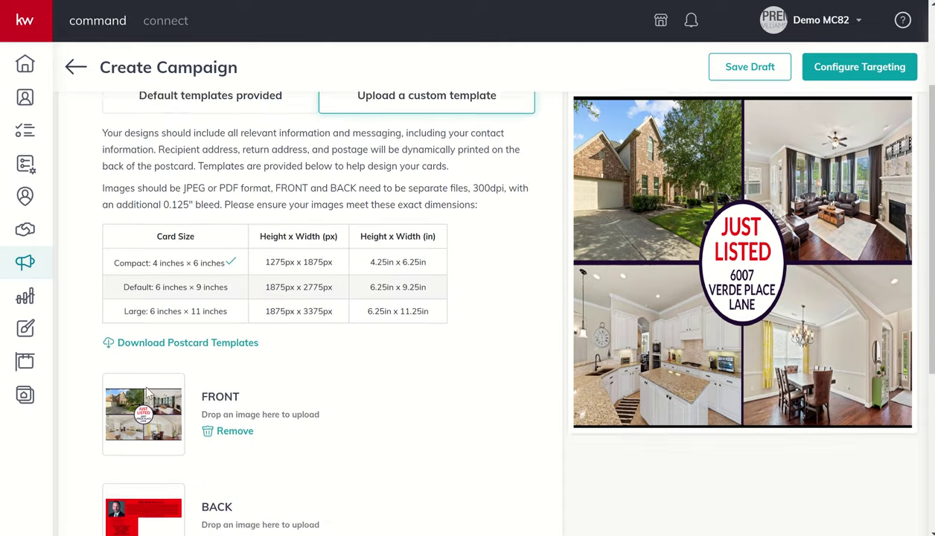
left_click(644, 222)
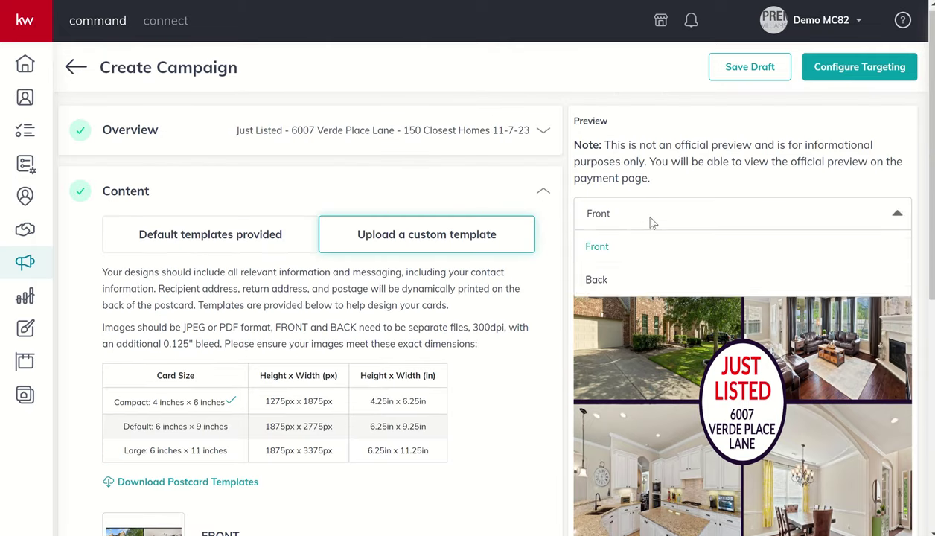
left_click(600, 277)
scroll(703, 214, "down", 1)
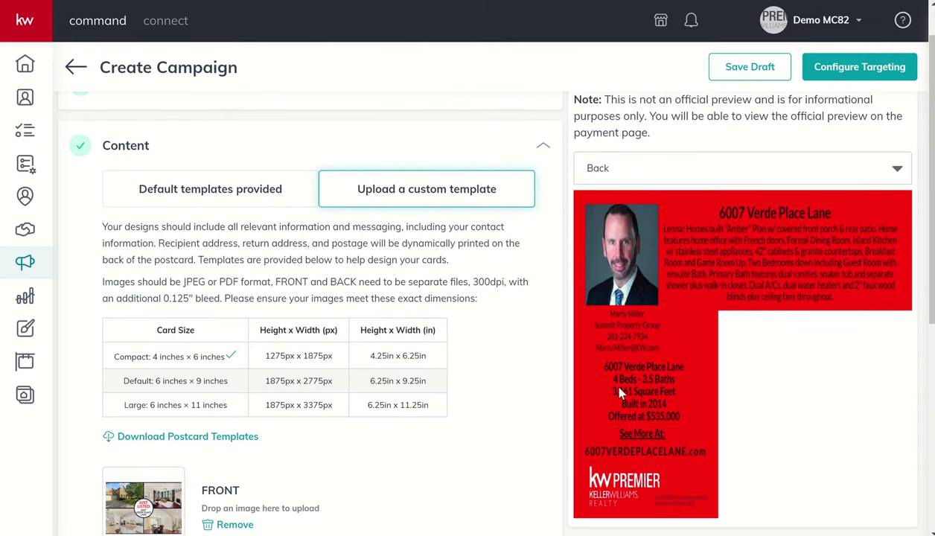
scroll(499, 399, "down", 5)
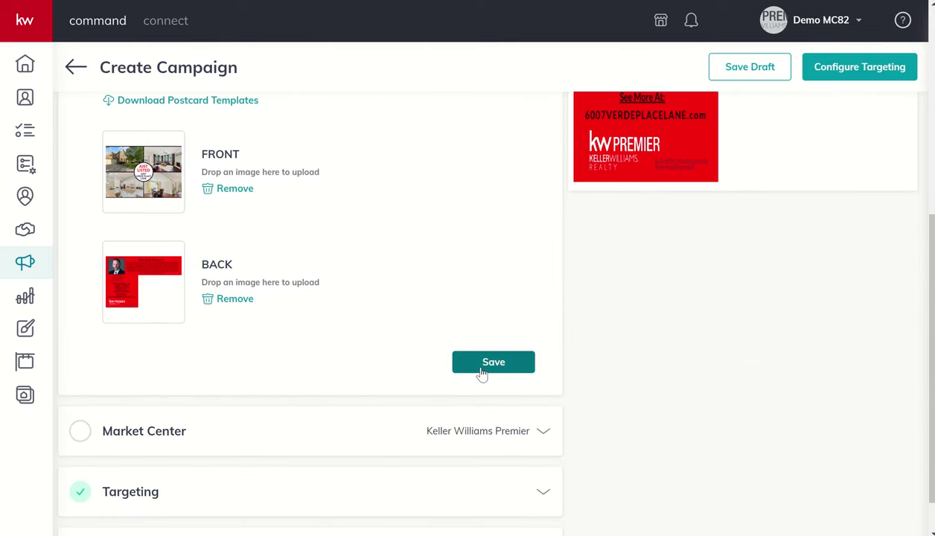
Step: Save the postcard content and verify the Market Center address with zip 77450-8825
left_click(481, 365)
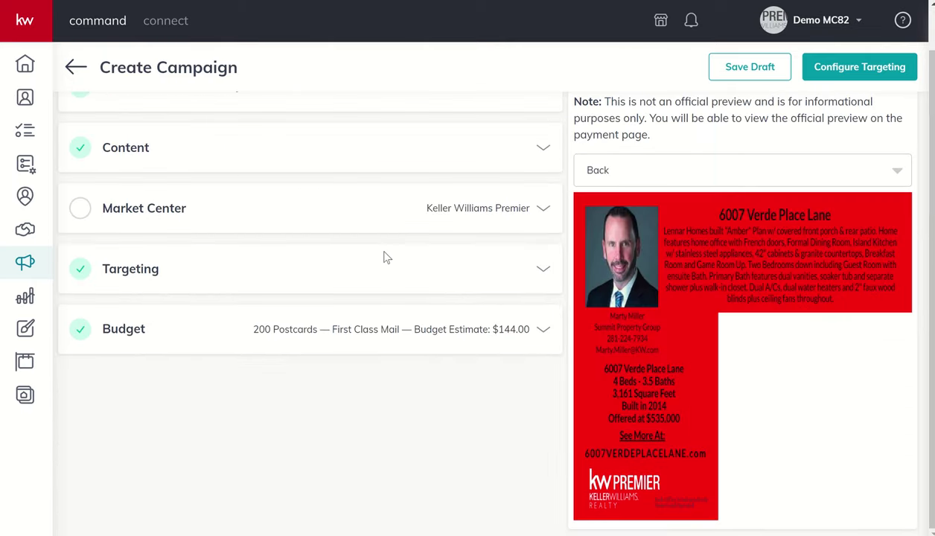
left_click(496, 215)
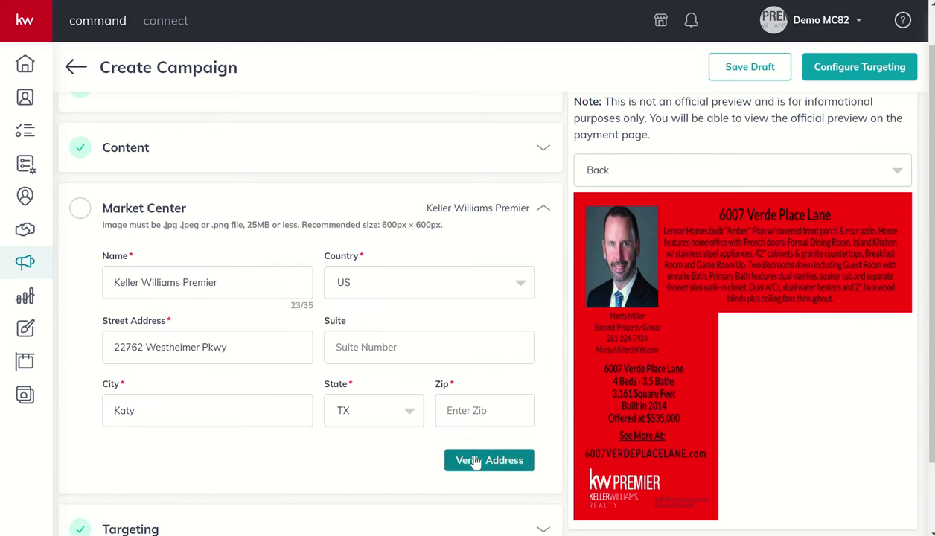
left_click(484, 418)
type("77493")
left_click(472, 461)
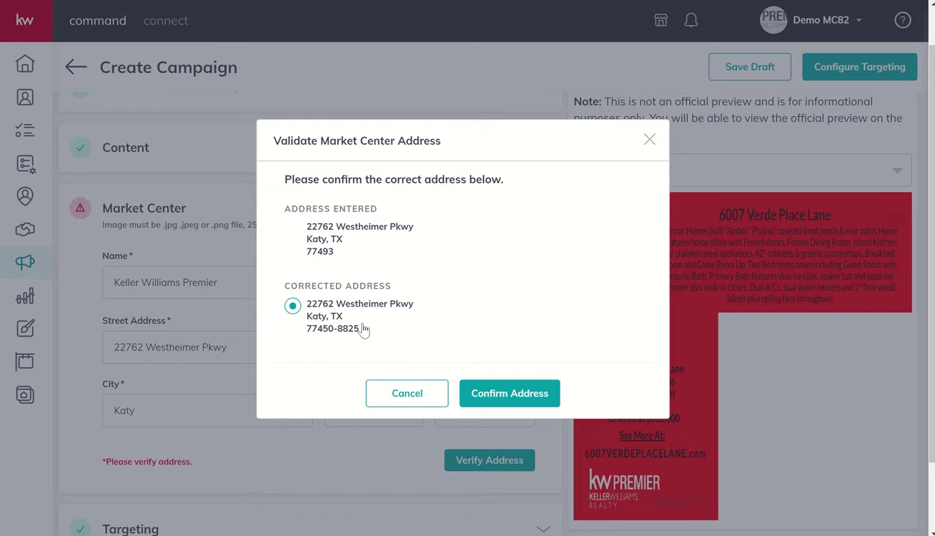
left_click(486, 398)
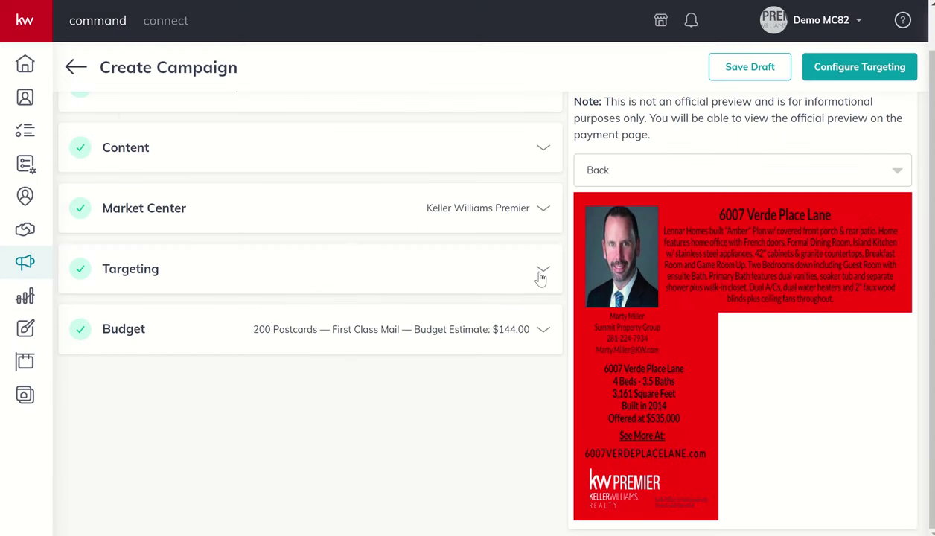
Step: Try Target my Database, browse and filter contacts by tag, then close without adding anyone
left_click(541, 271)
scroll(344, 296, "down", 1)
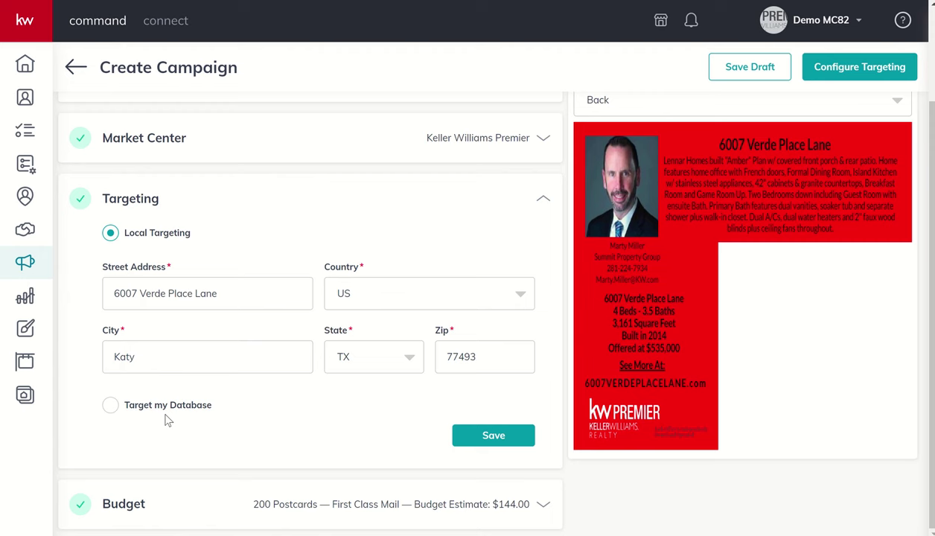
left_click(111, 406)
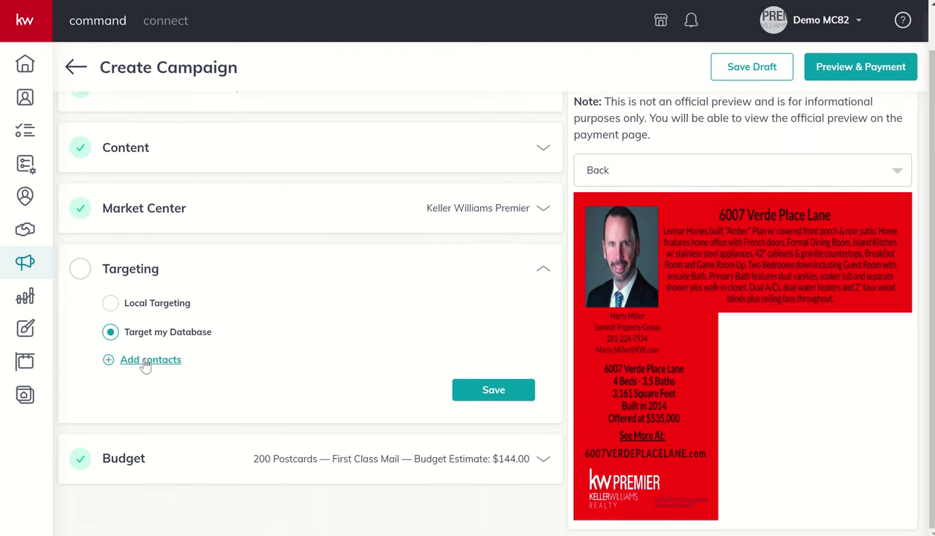
left_click(149, 361)
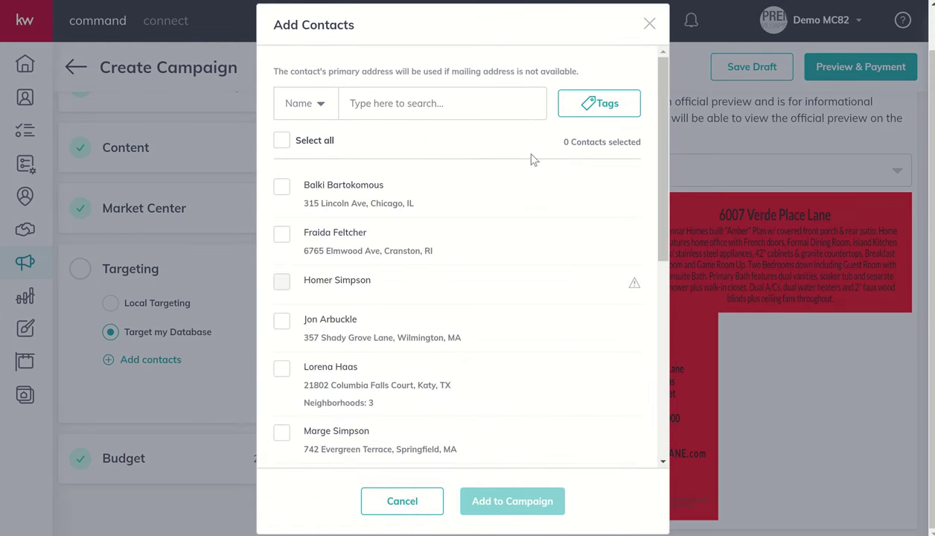
left_click(606, 108)
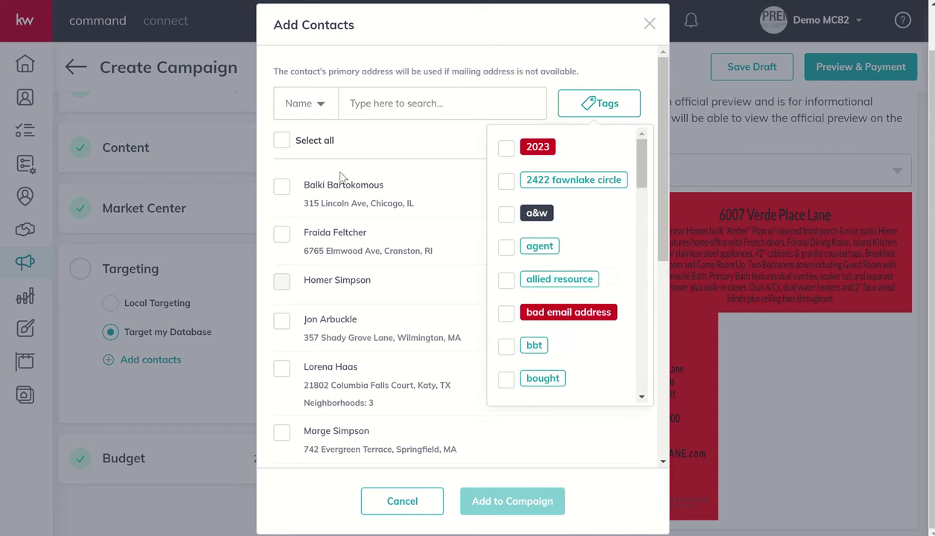
left_click(647, 26)
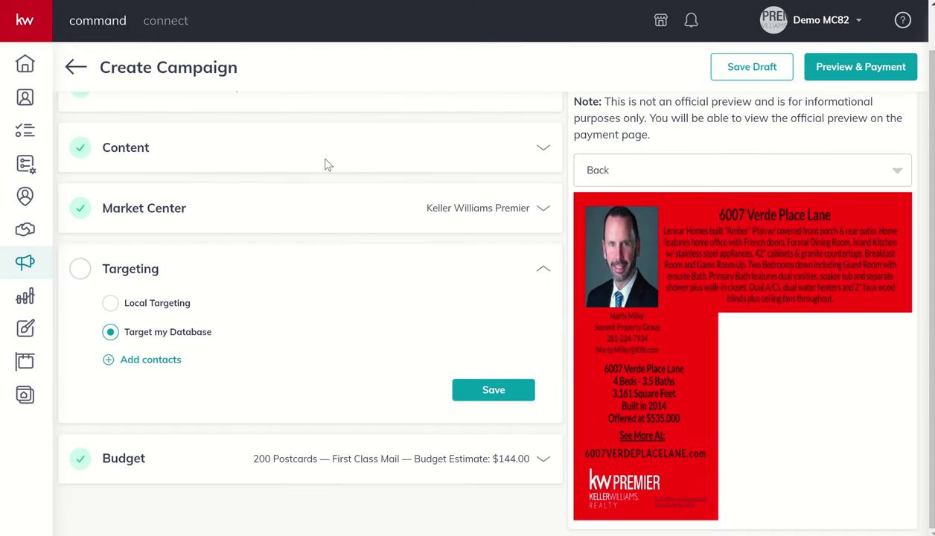
left_click(110, 305)
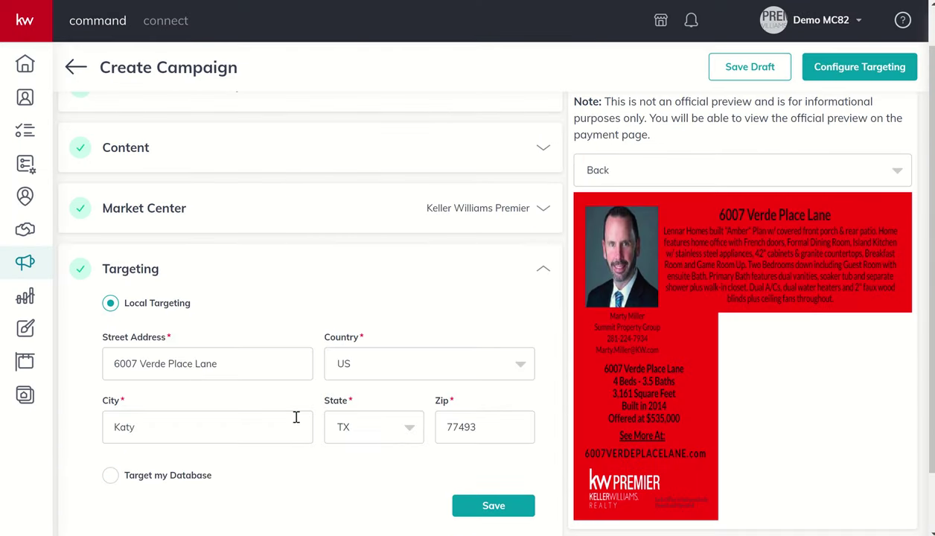
left_click(474, 504)
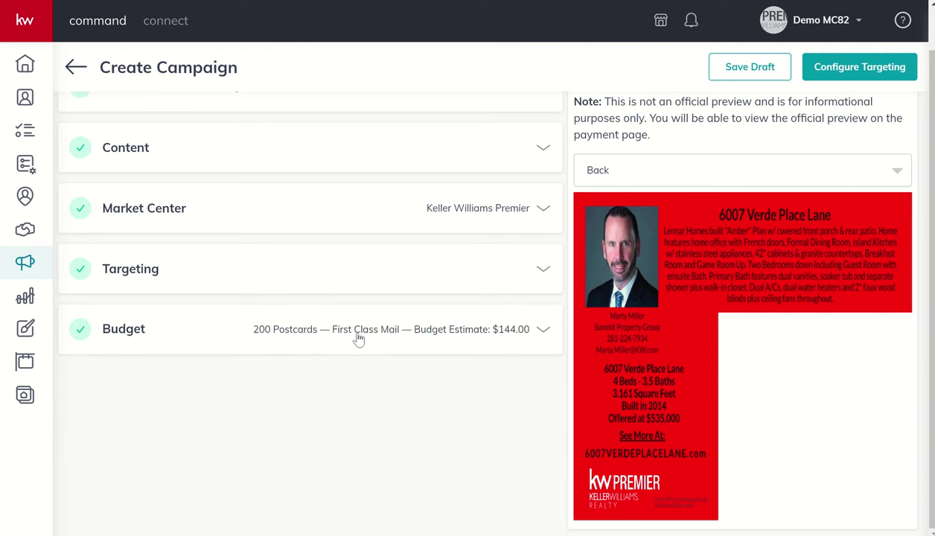
left_click(356, 337)
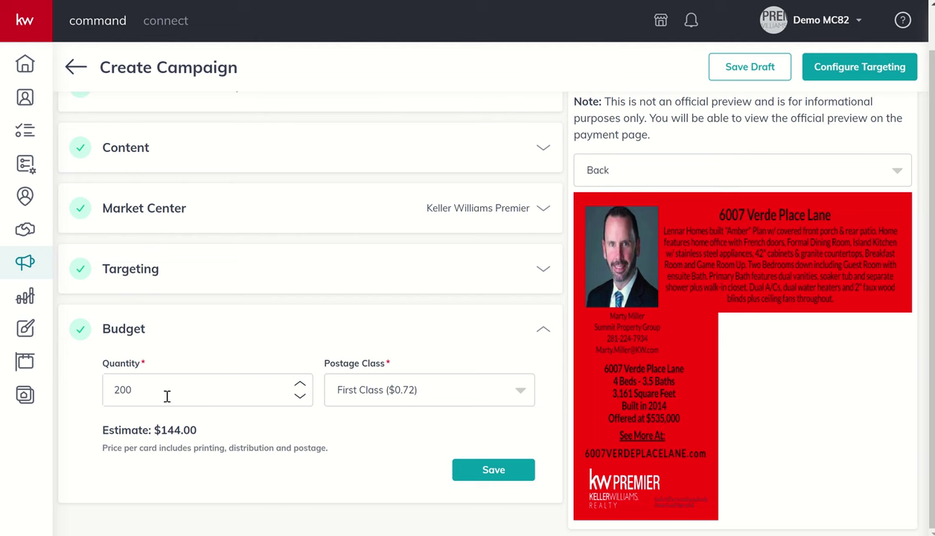
Step: Change the postcard quantity from 200 to 150 and save the budget
left_click_drag(157, 393, 92, 395)
type("150")
left_click(493, 469)
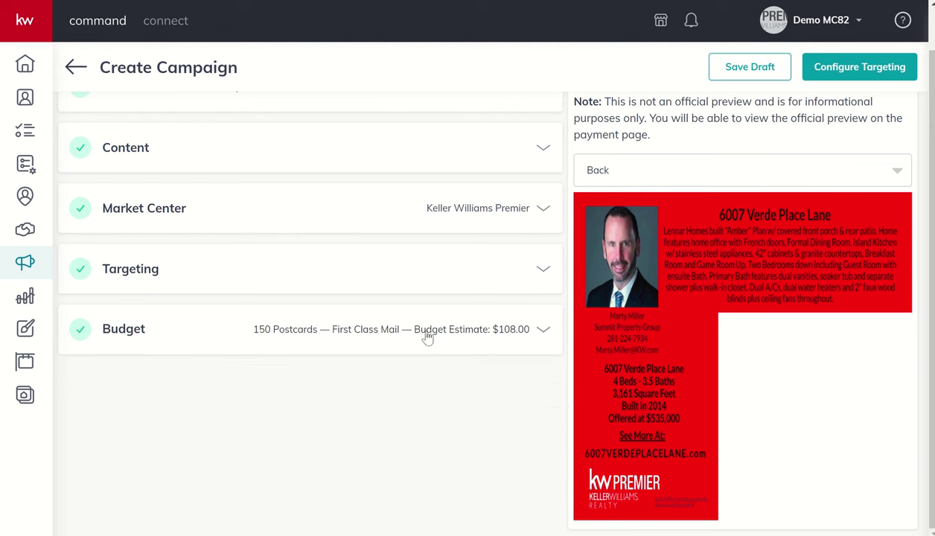
Step: Create the campaign, zoom out on the targeting map and inspect one targeted home
left_click(837, 78)
left_click(428, 302)
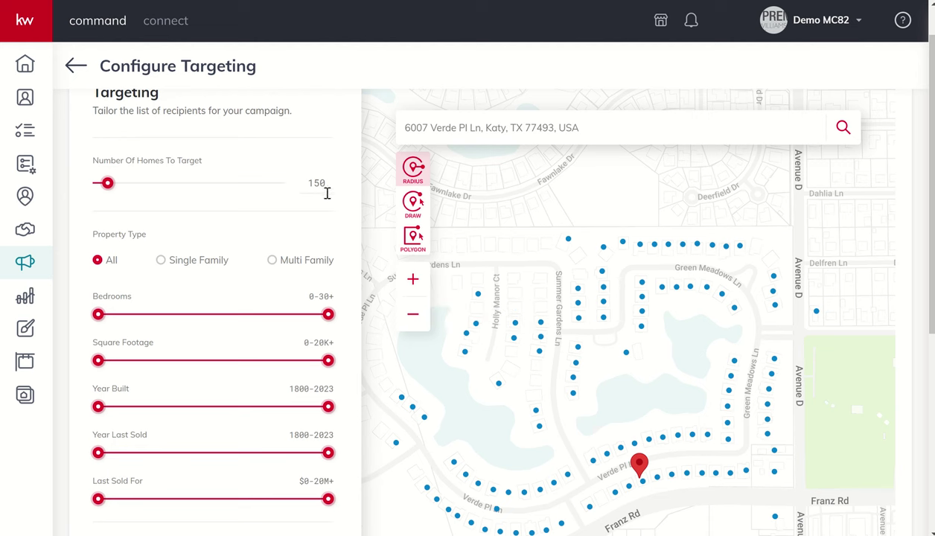
left_click(413, 319)
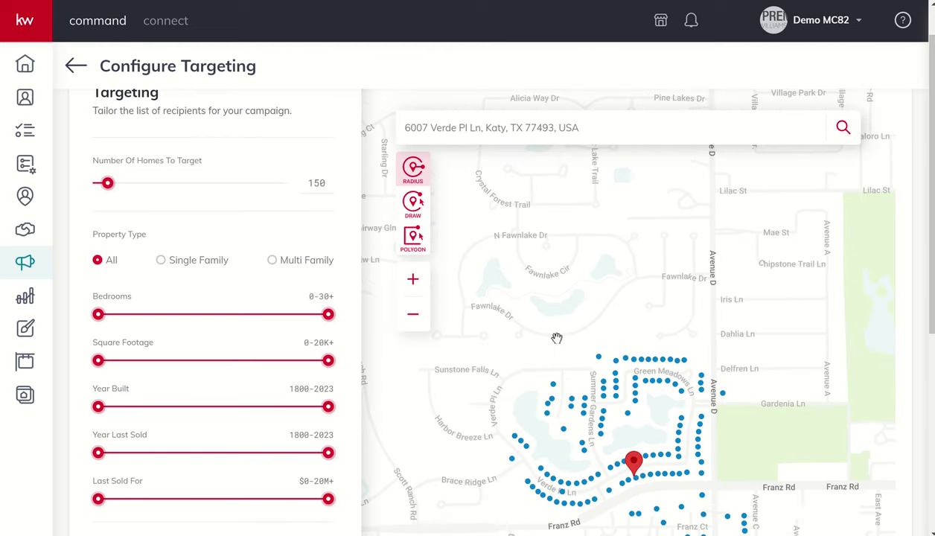
left_click_drag(557, 338, 525, 217)
left_click(587, 258)
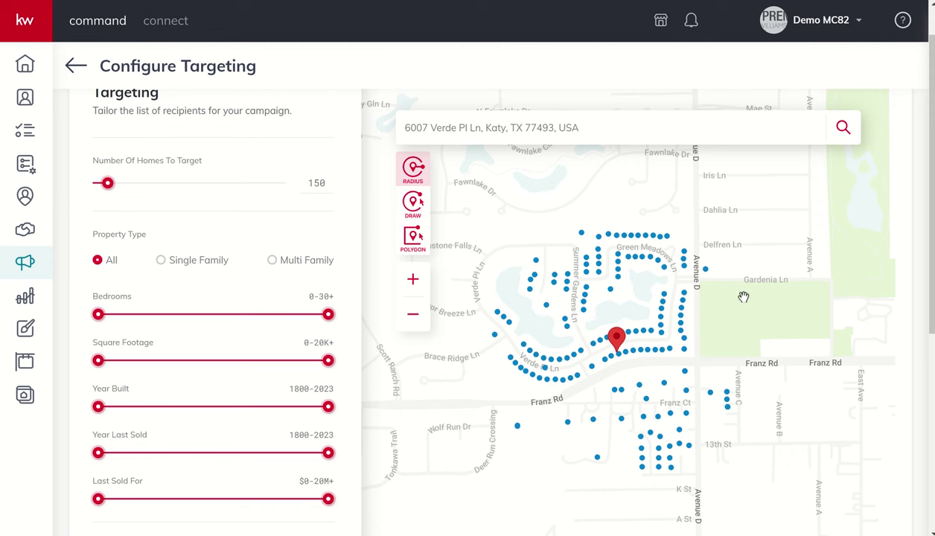
Step: Pan the map to show more area west of the targeted homes
mouse_move(645, 315)
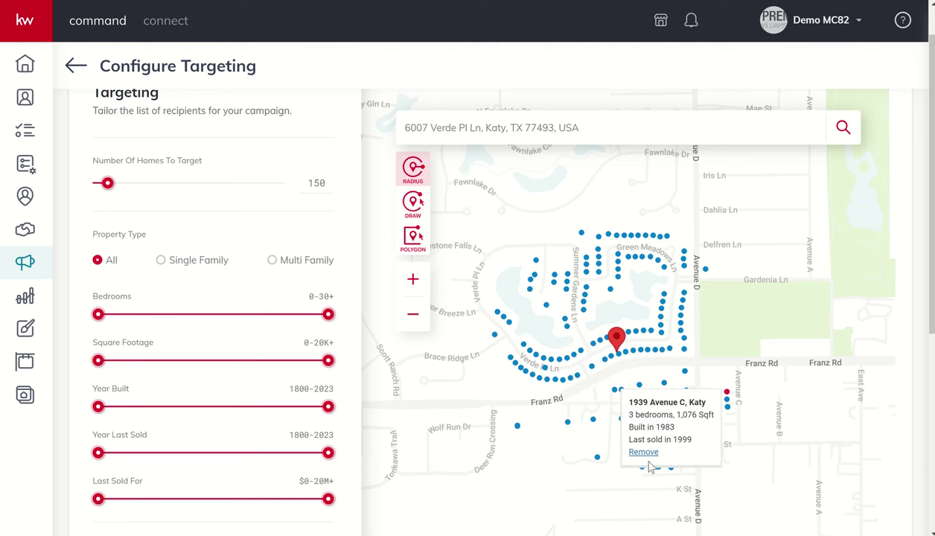
mouse_move(714, 432)
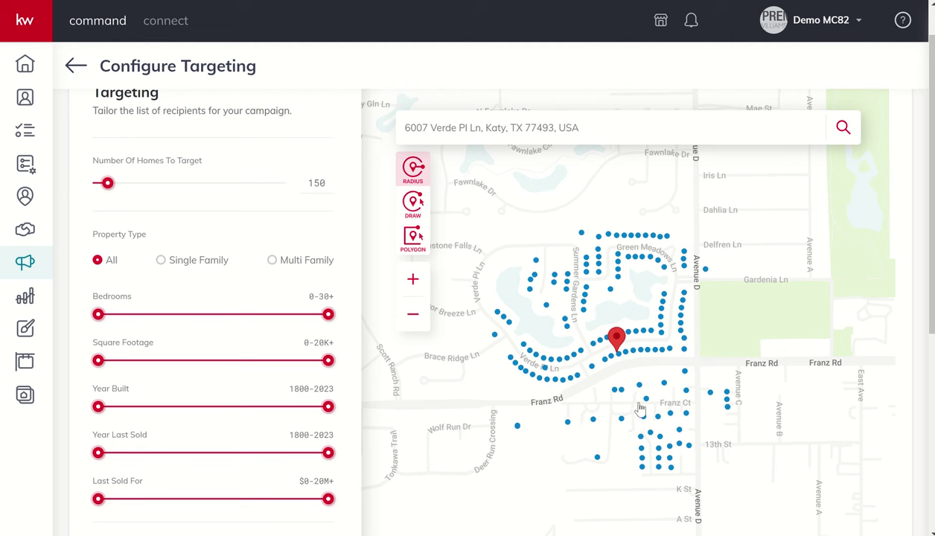
mouse_move(707, 404)
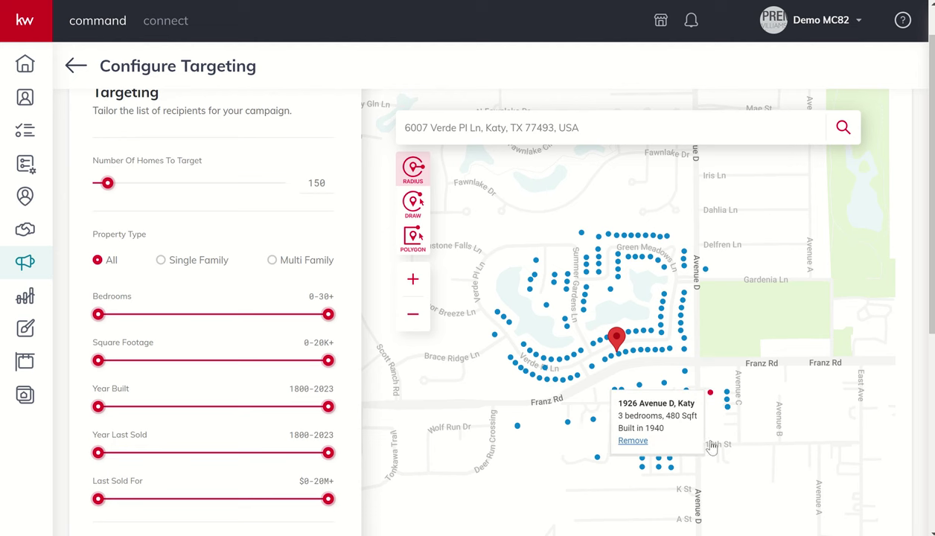
mouse_move(564, 428)
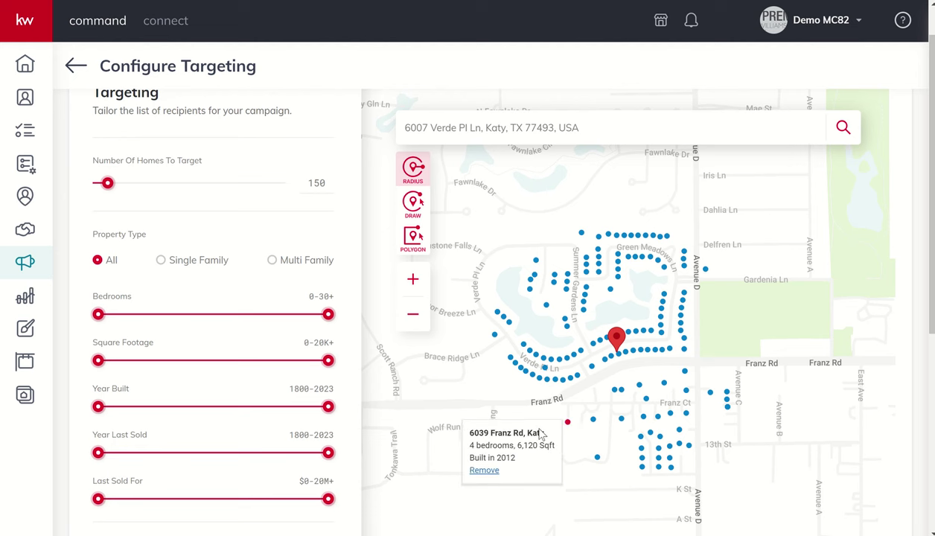
left_click_drag(525, 409, 638, 421)
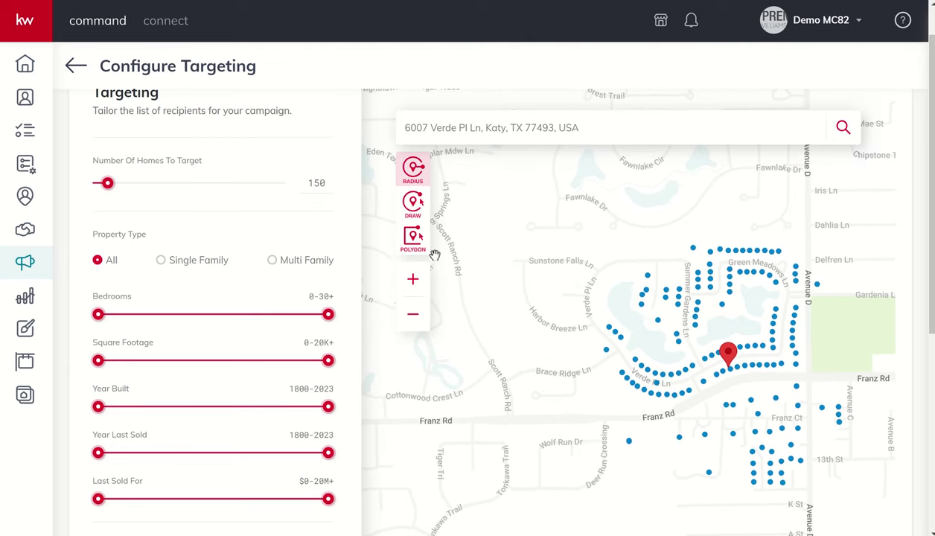
Step: Trace a freehand area around the Verde Place neighbourhood covering 214 homes, then recentre the map
left_click(414, 237)
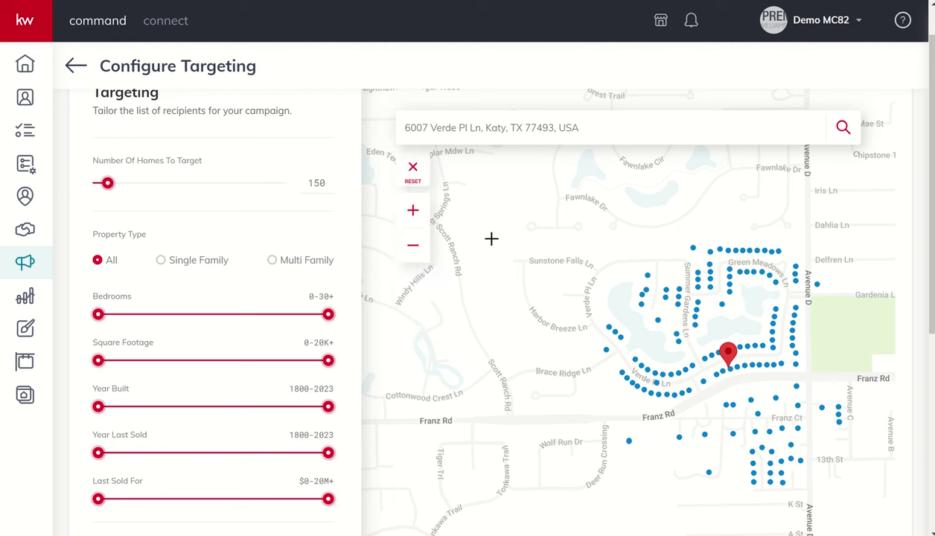
mouse_move(515, 241)
left_mouse_down()
mouse_move(643, 272)
mouse_move(685, 249)
mouse_move(764, 234)
mouse_move(836, 288)
mouse_move(748, 382)
mouse_move(590, 422)
mouse_move(525, 422)
mouse_move(493, 389)
mouse_move(470, 311)
mouse_move(476, 253)
mouse_move(498, 237)
left_mouse_up()
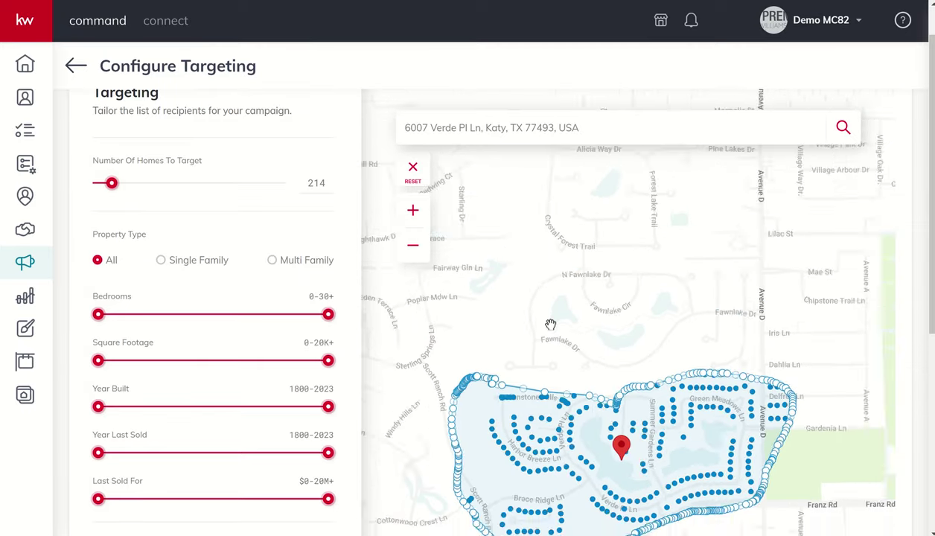
scroll(547, 320, "down", 4)
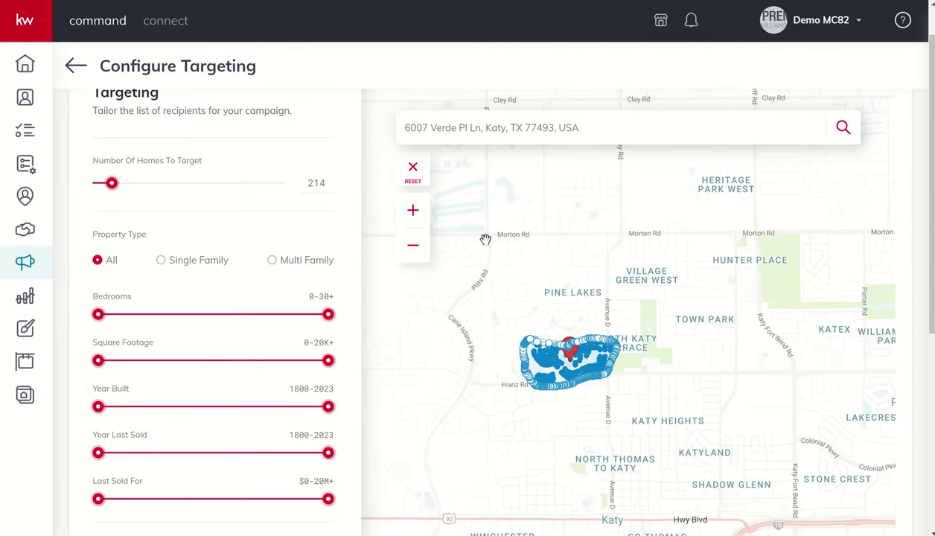
left_click(414, 216)
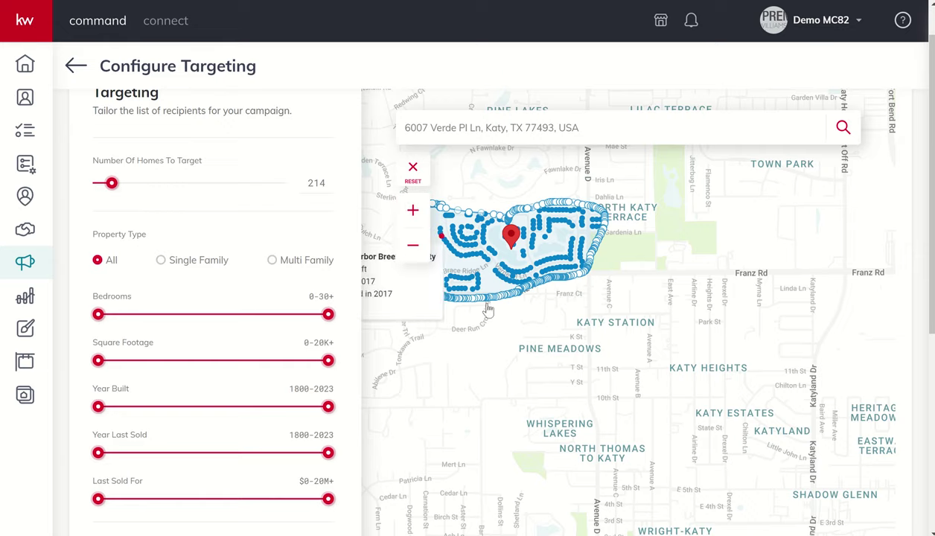
left_click_drag(507, 334, 645, 385)
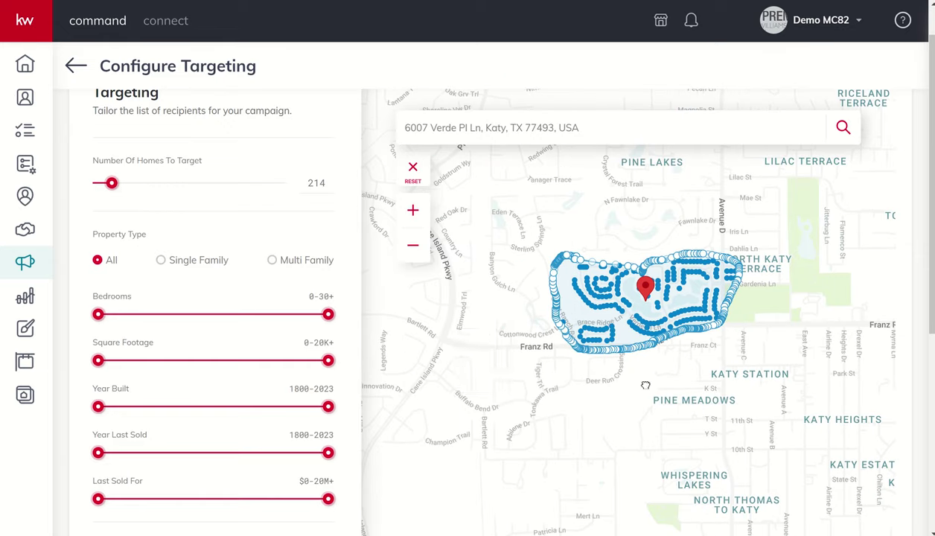
Step: Clear the freehand target area and switch to the Polygon drawing tool
left_click(413, 168)
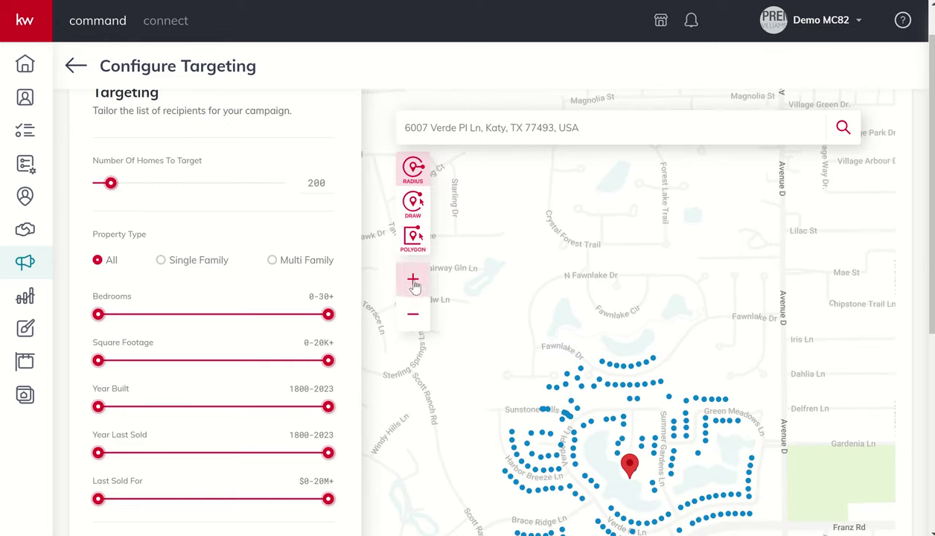
left_click_drag(501, 376, 507, 253)
left_click(415, 236)
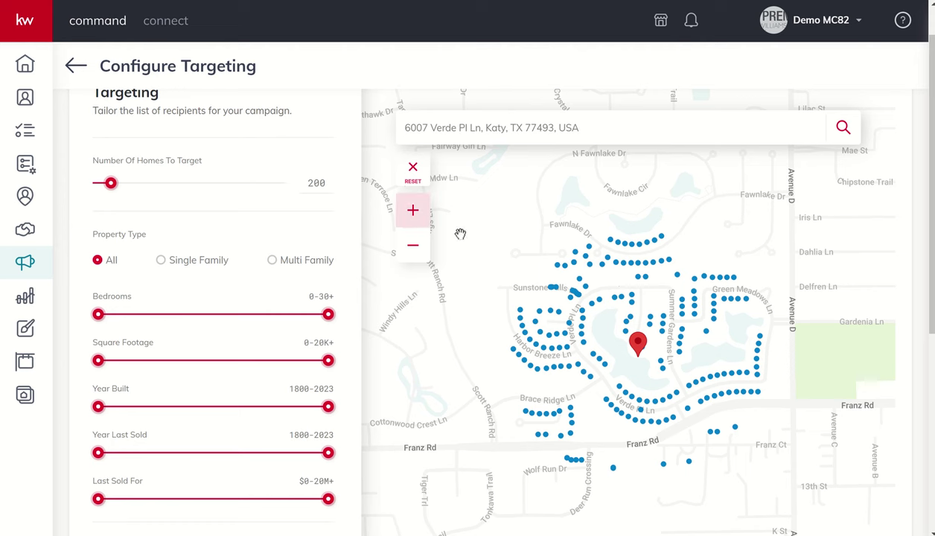
mouse_move(711, 290)
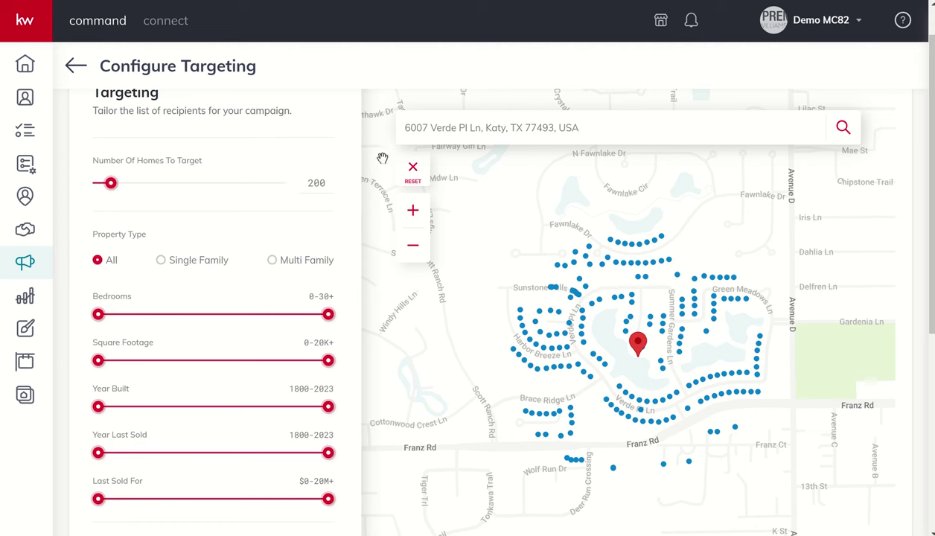
left_click(414, 171)
left_click(415, 236)
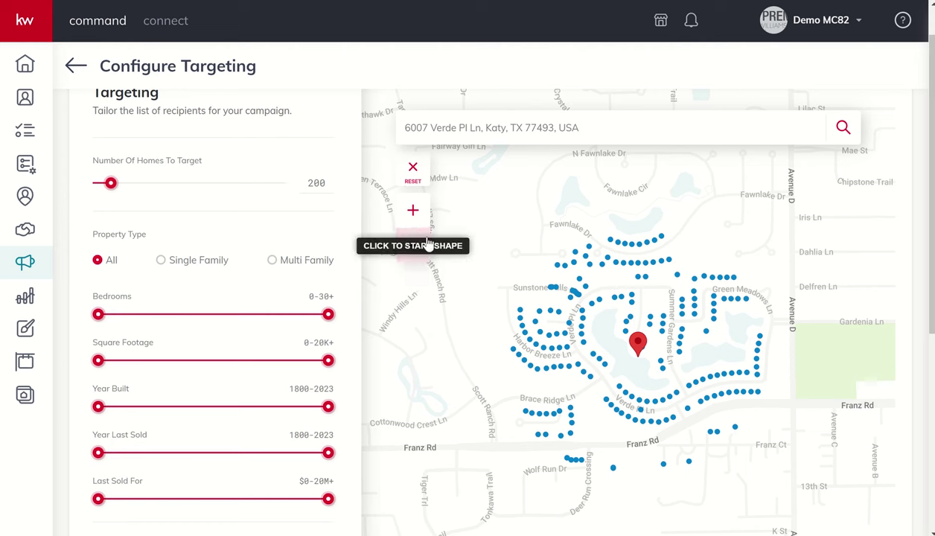
Step: Draw a five-corner polygon bounded by Scott Ranch Rd, Avenue D and Franz Rd, targeting 203 homes
left_click(476, 270)
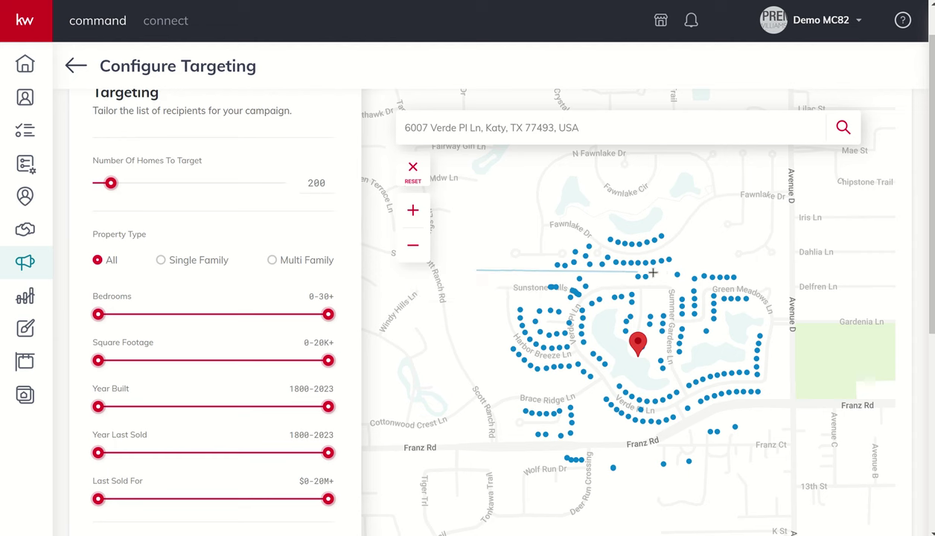
left_click(789, 265)
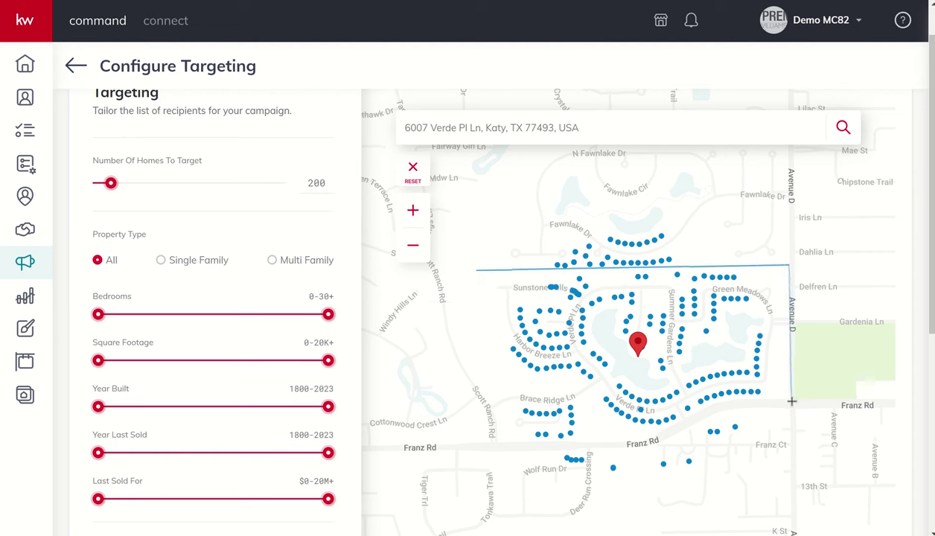
left_click(792, 402)
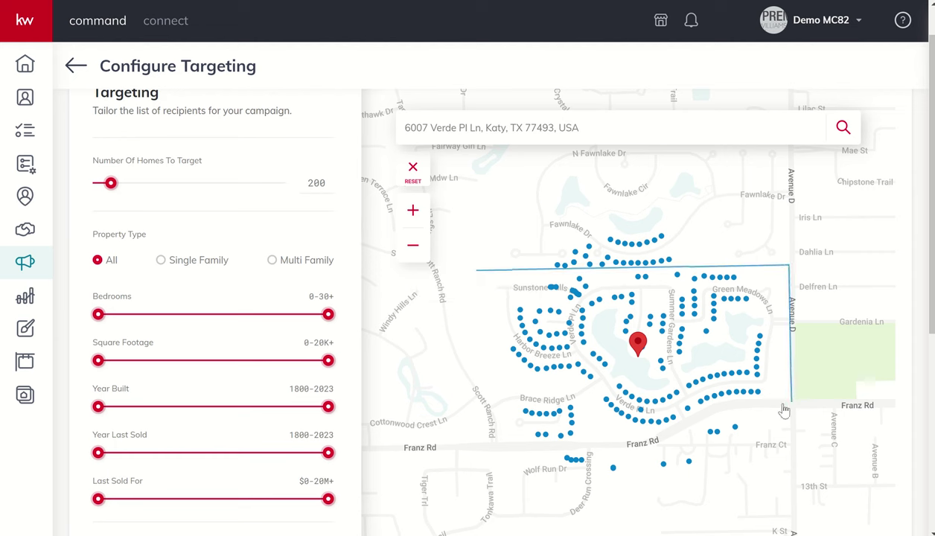
left_click(648, 445)
left_click(492, 447)
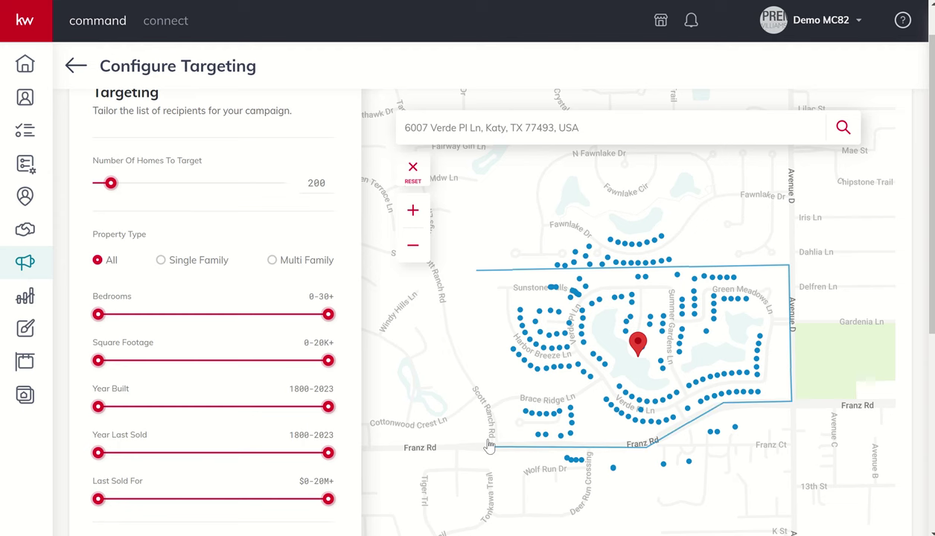
left_click(470, 277)
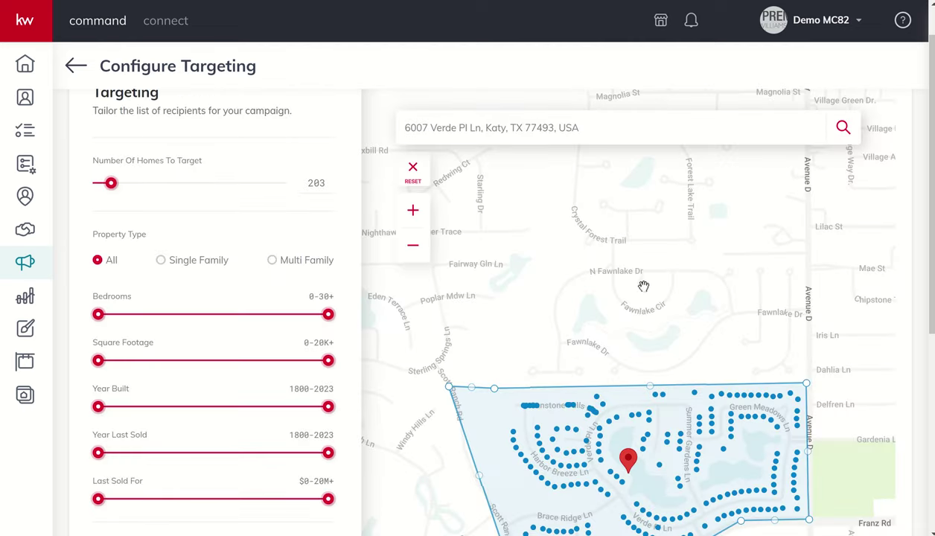
Step: Zoom in and centre the map on the target polygon
scroll(652, 286, "down", 2)
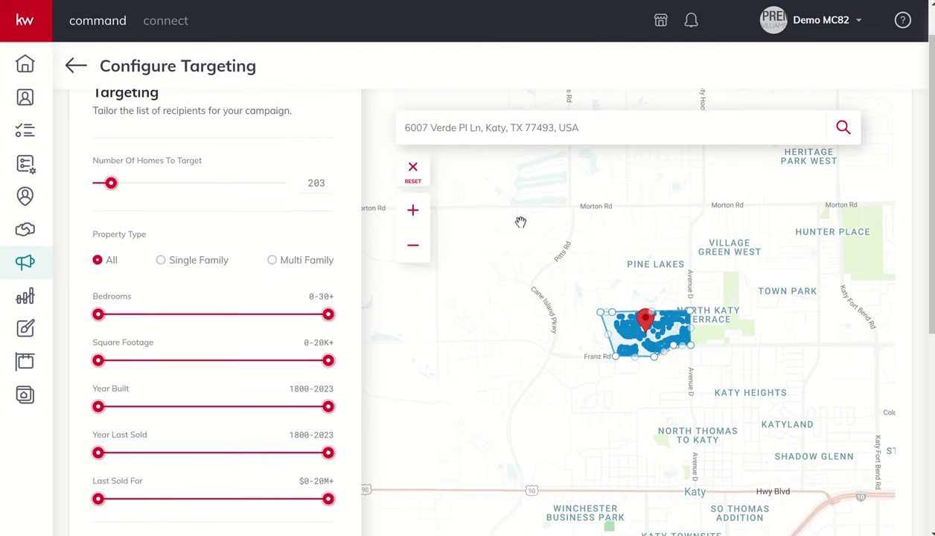
left_click(413, 211)
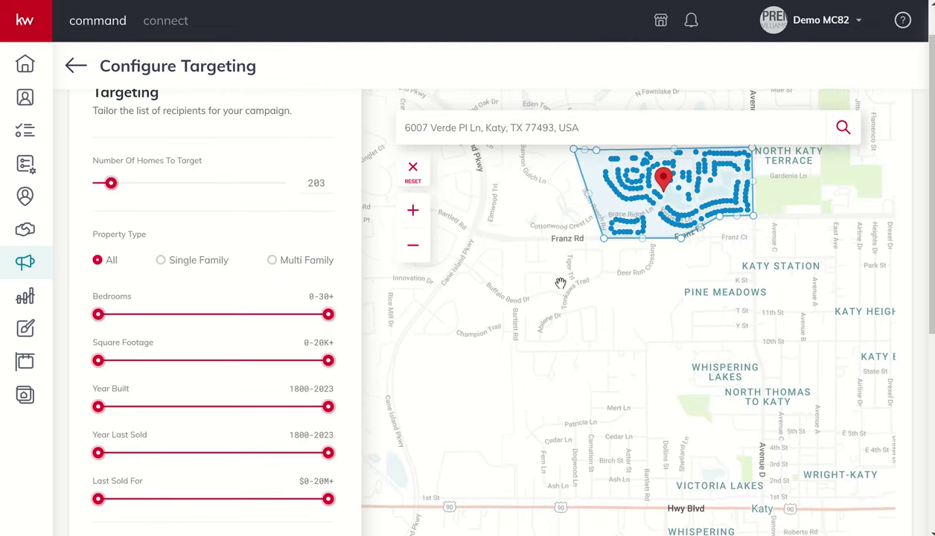
left_click_drag(558, 327, 555, 433)
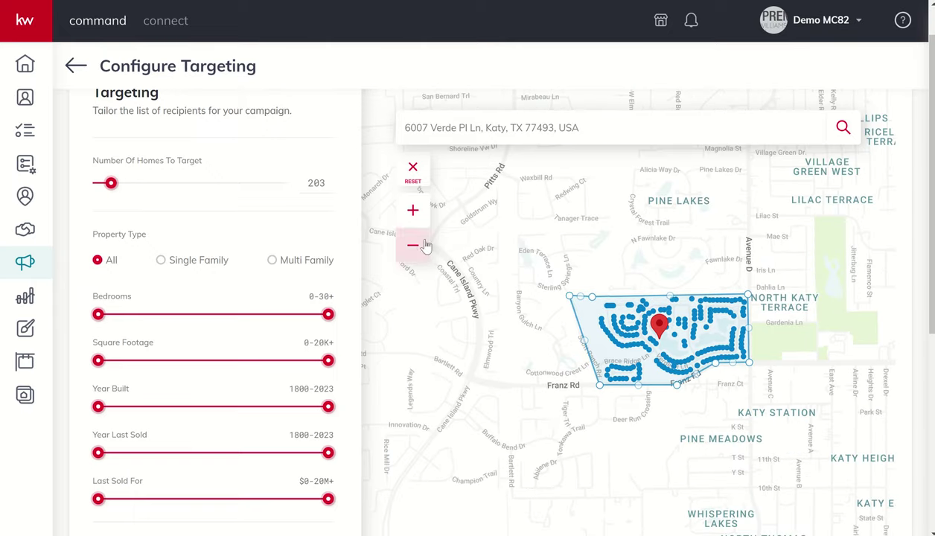
left_click(414, 212)
left_click_drag(451, 316, 421, 441)
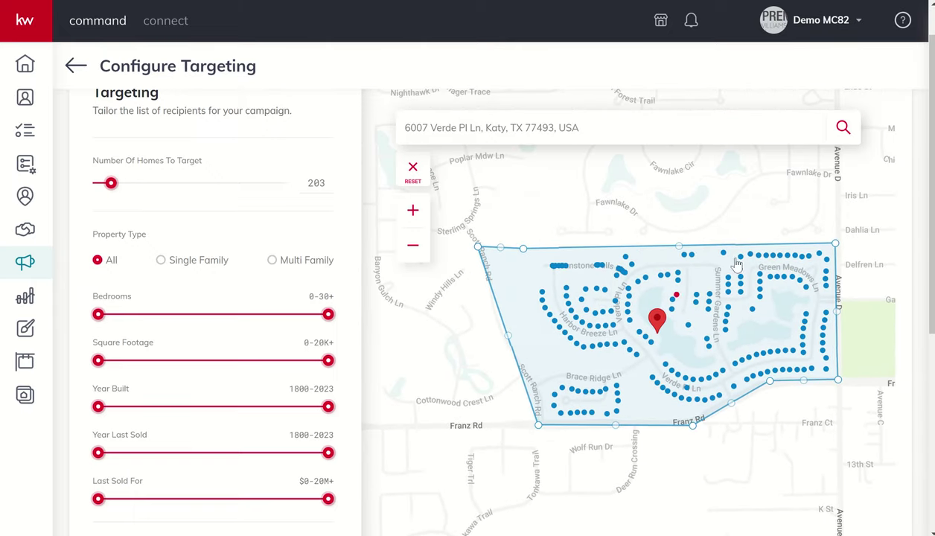
mouse_move(608, 390)
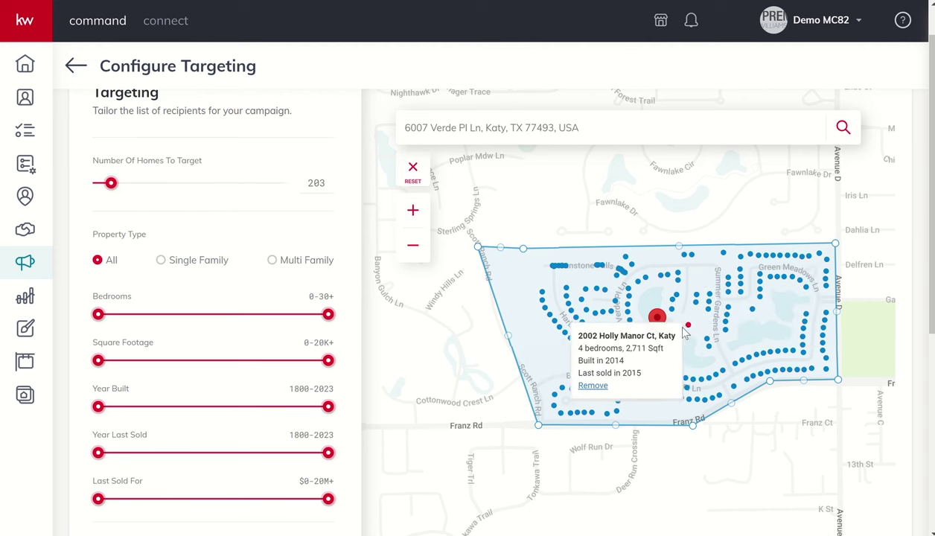
mouse_move(660, 270)
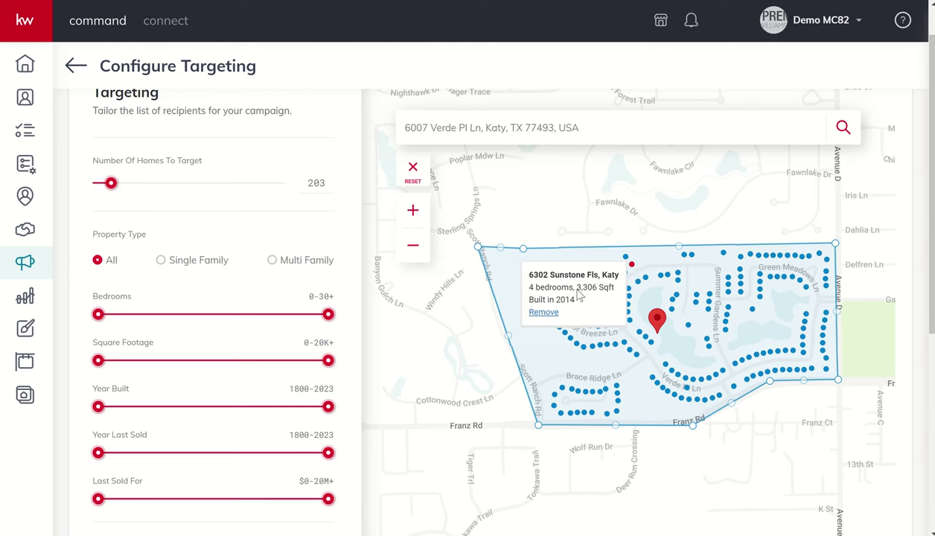
left_click(543, 312)
mouse_move(544, 290)
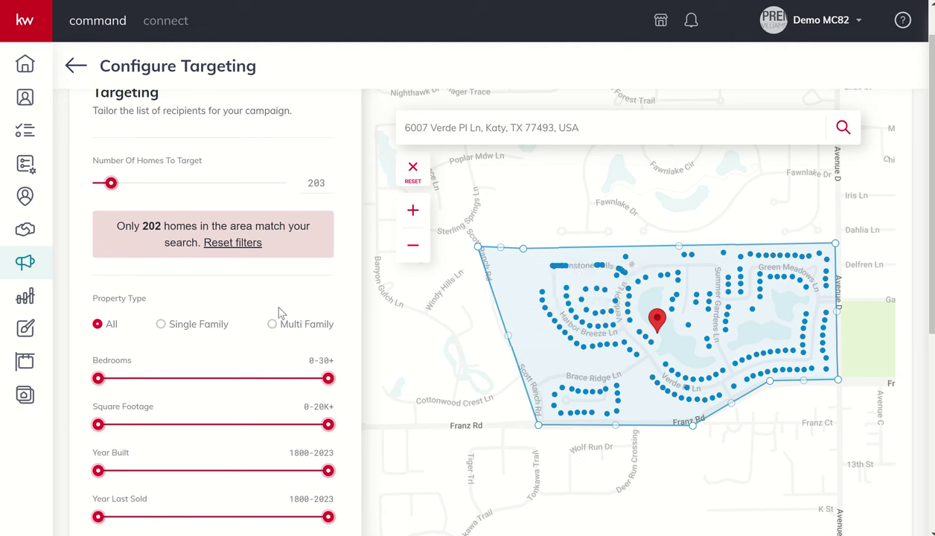
scroll(279, 313, "down", 3)
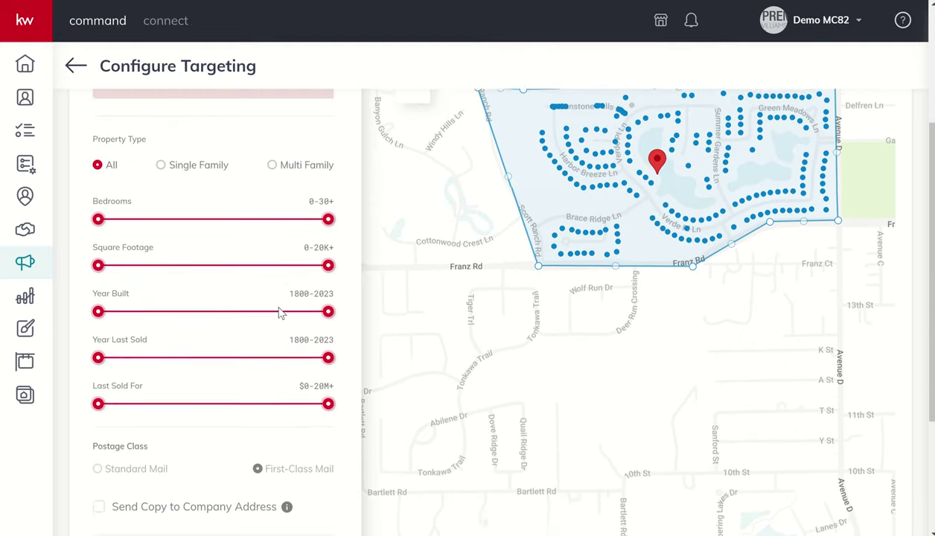
scroll(279, 313, "down", 1)
scroll(279, 313, "up", 1)
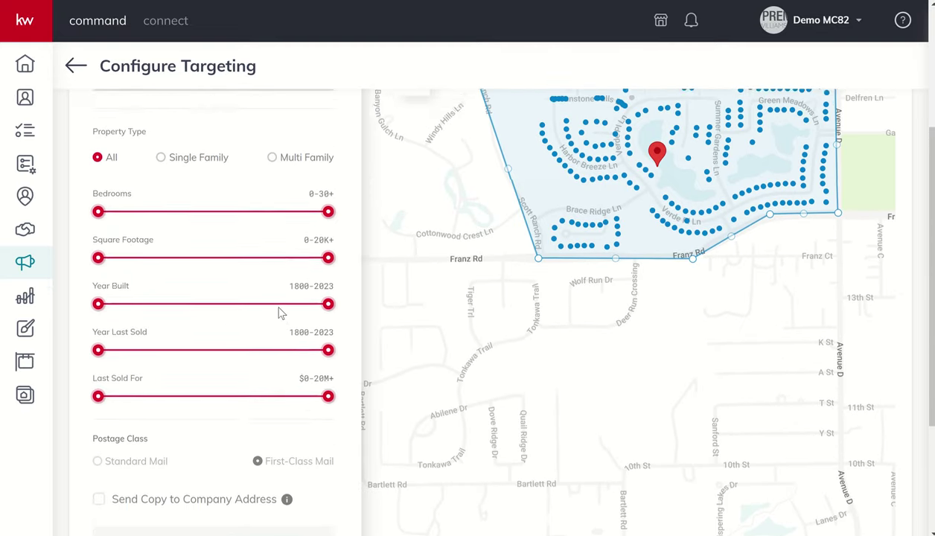
scroll(279, 312, "up", 2)
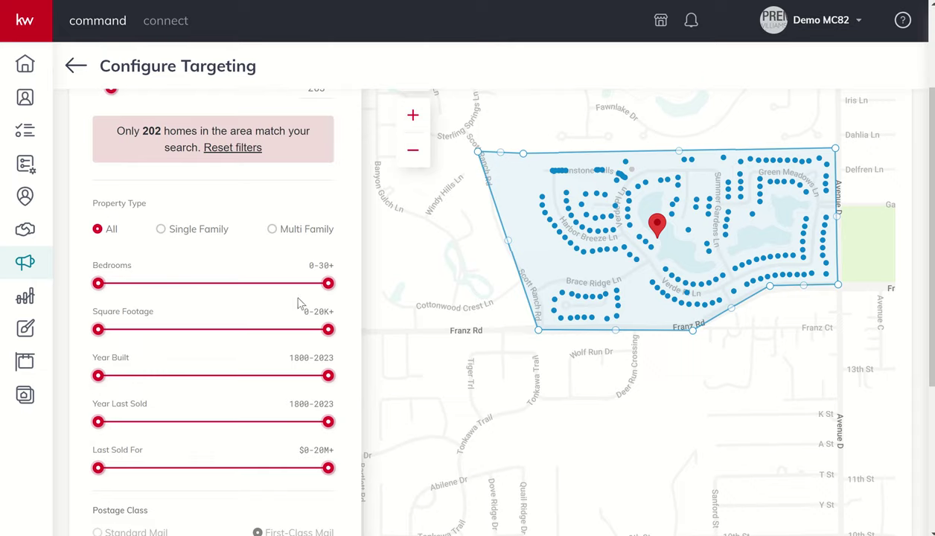
scroll(253, 311, "down", 2)
scroll(253, 311, "down", 5)
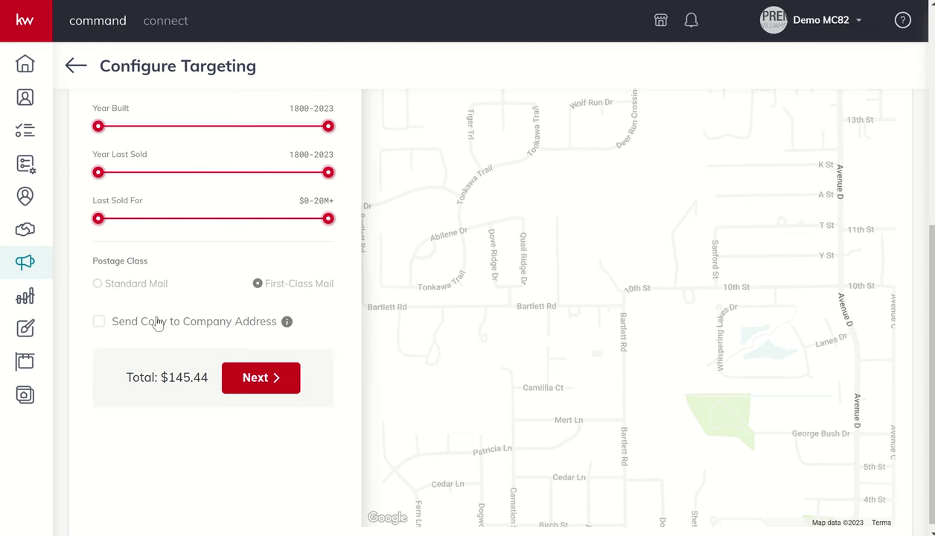
Step: Enable Send Copy to Company Address, bringing the total to $146.16
left_click(98, 322)
mouse_move(288, 331)
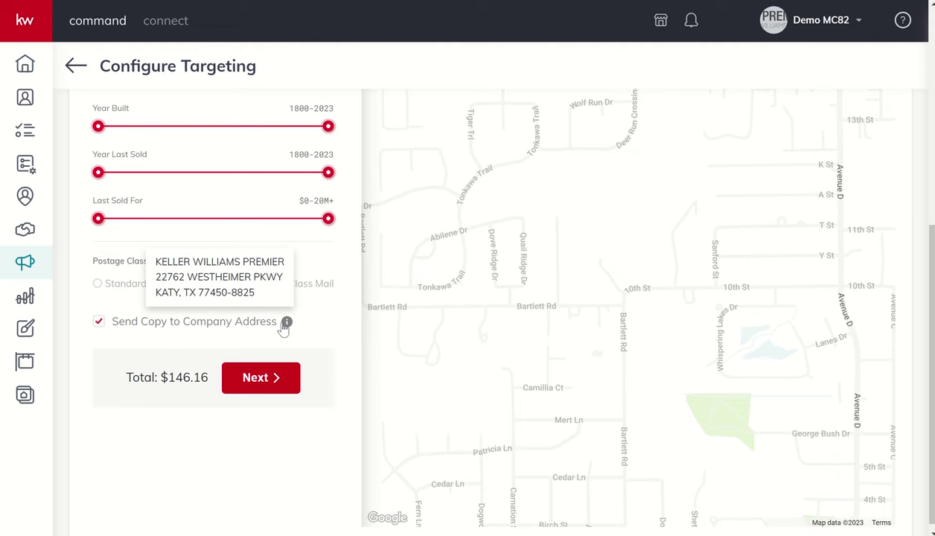
Step: Review the order summary: 203 4x6 postcards at $0.72 with First Class postage, totalling $146.16
left_click(258, 377)
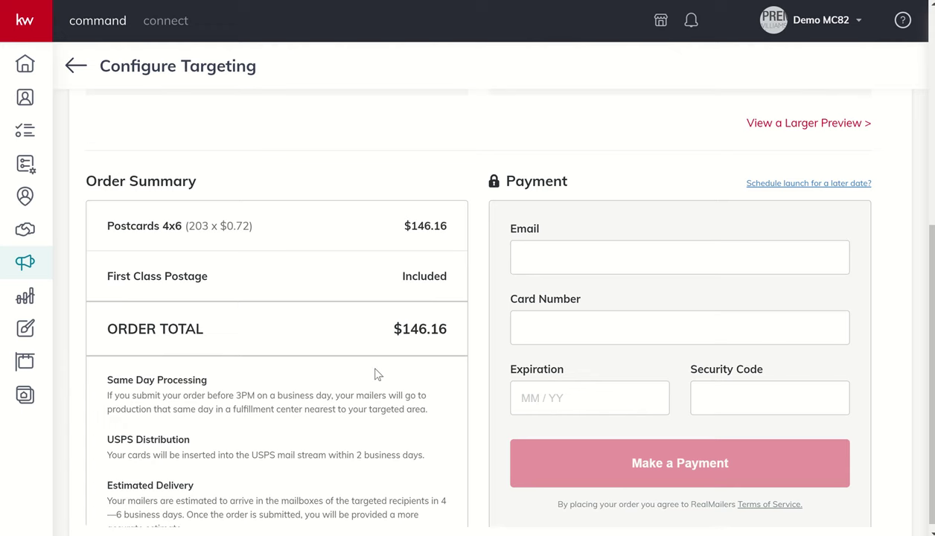
scroll(377, 375, "down", 1)
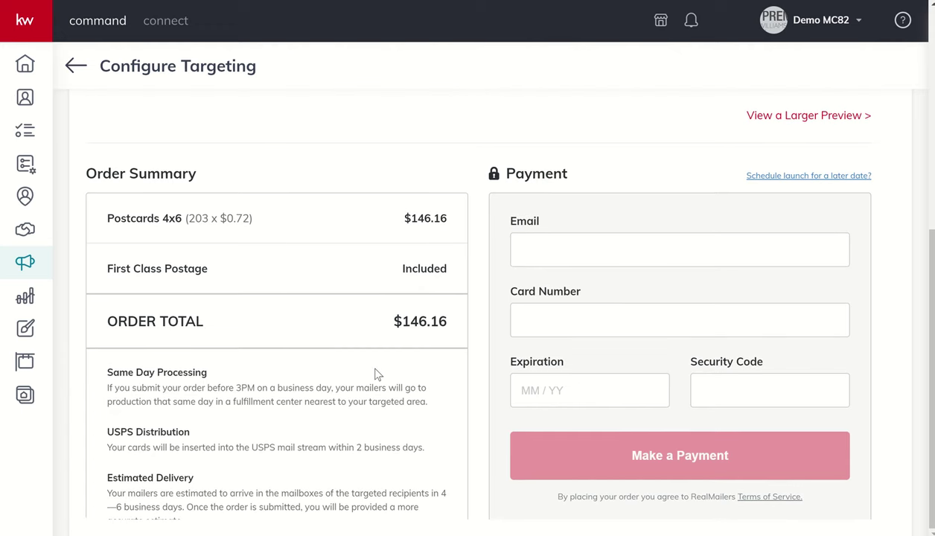
scroll(378, 374, "up", 2)
scroll(377, 375, "down", 2)
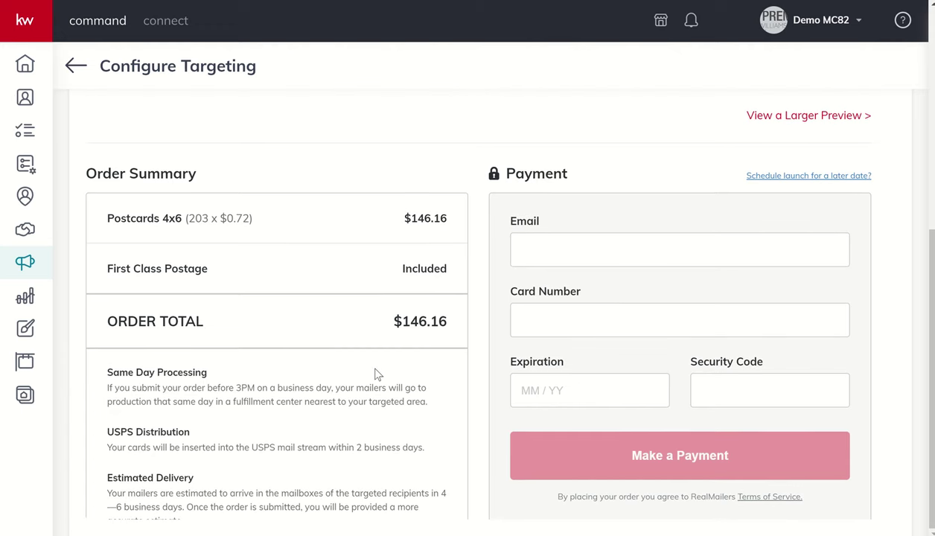